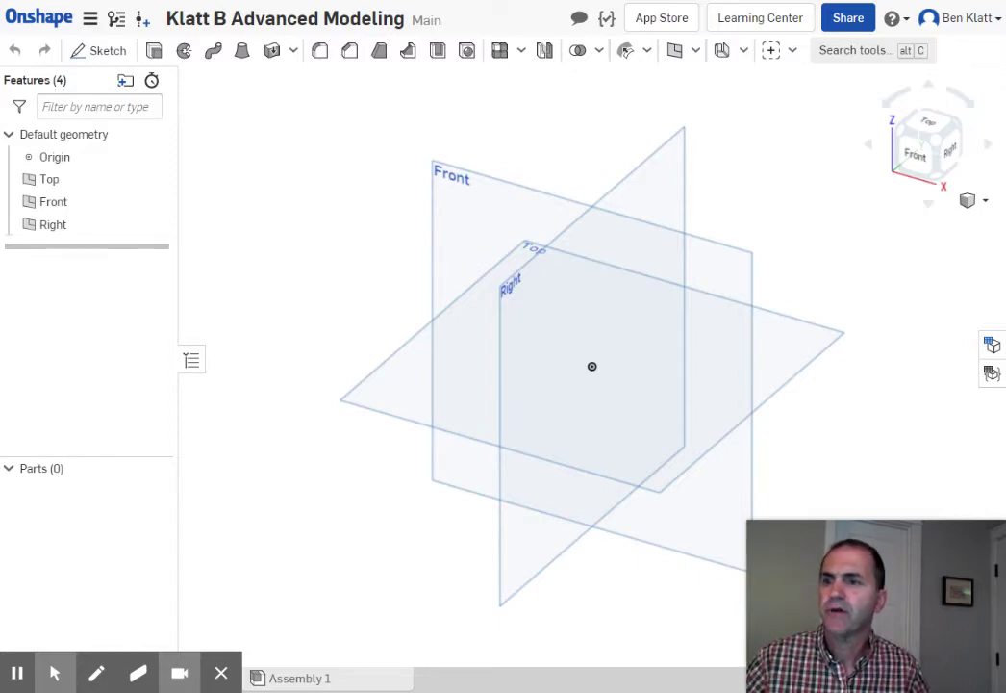
Start a sketch on the Front plane and hide all the default planes
{"action": "mouse_move", "coordinate": [222, 679]}
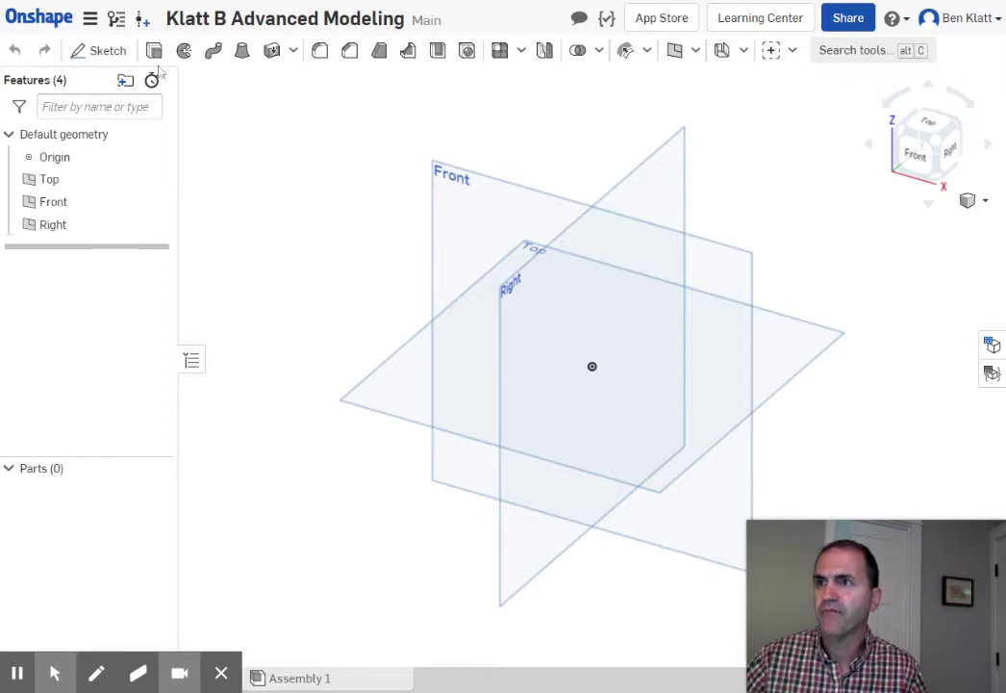
{"action": "left_click", "coordinate": [101, 50]}
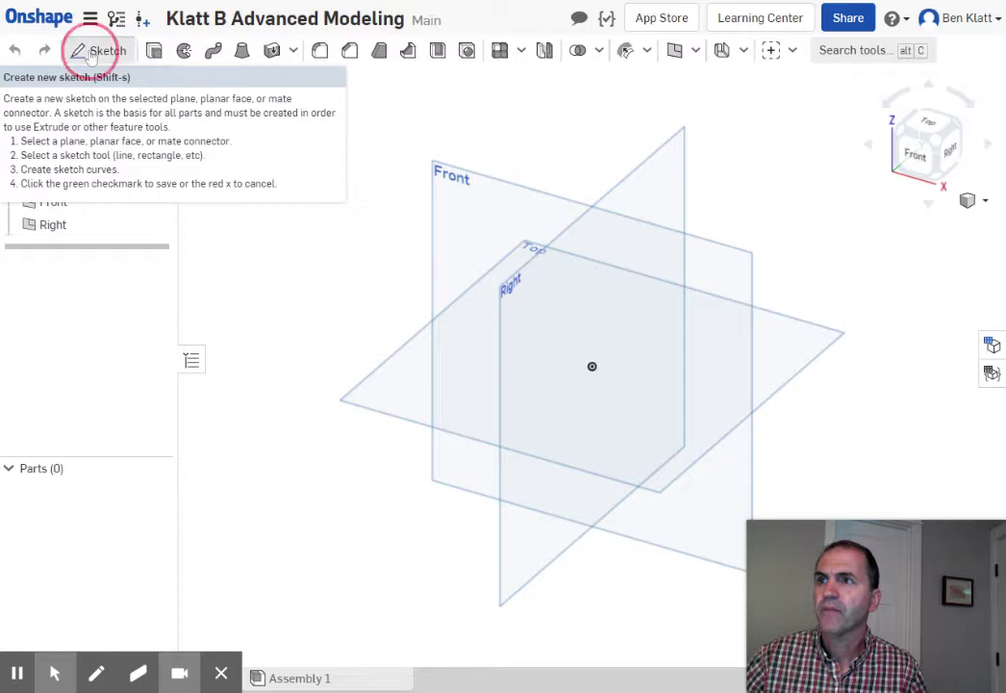
{"action": "left_click", "coordinate": [500, 181]}
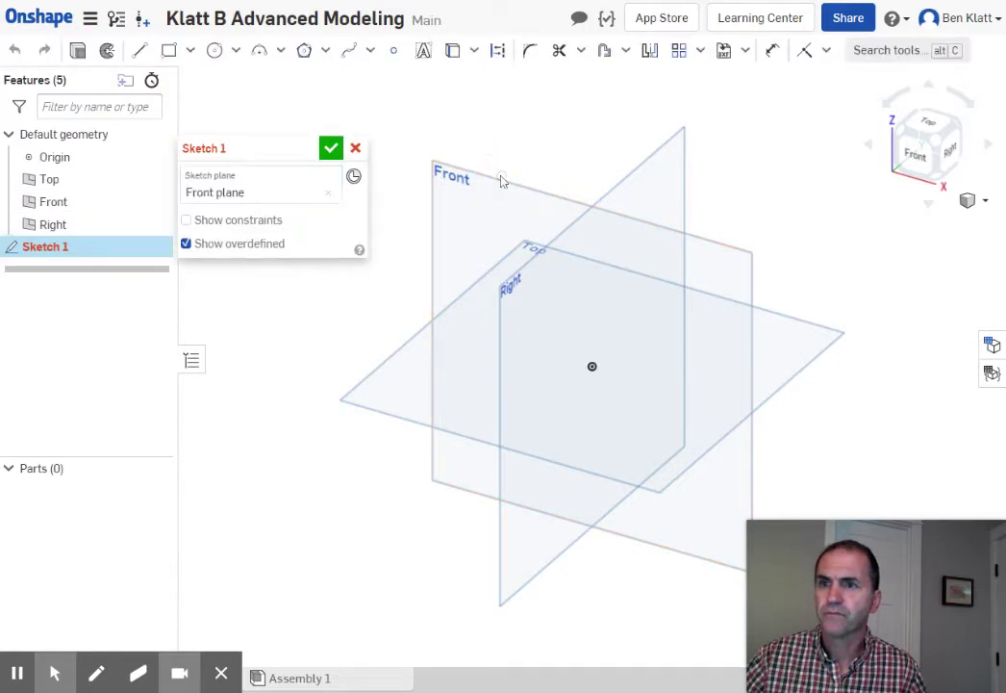
{"action": "right_click", "coordinate": [536, 247]}
{"action": "left_click", "coordinate": [588, 314]}
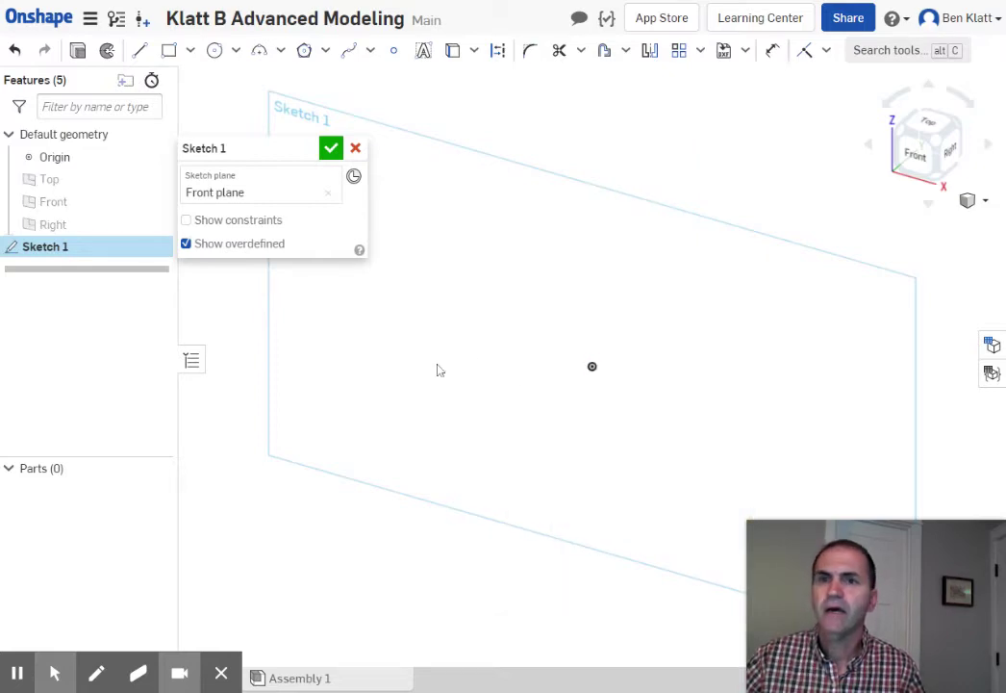
{"action": "key", "text": "n"}
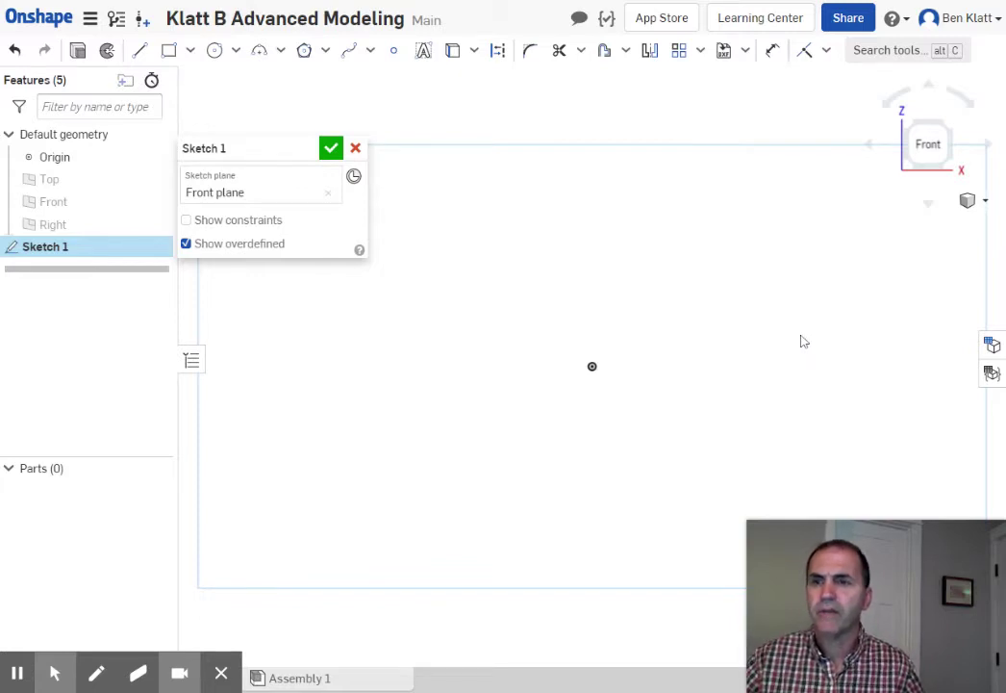
Sketch a closed irregular quadrilateral around the origin with sides about 4.66, 3.87, 3.84 and 3.42 in, and finish the sketch
{"action": "left_click", "coordinate": [140, 50]}
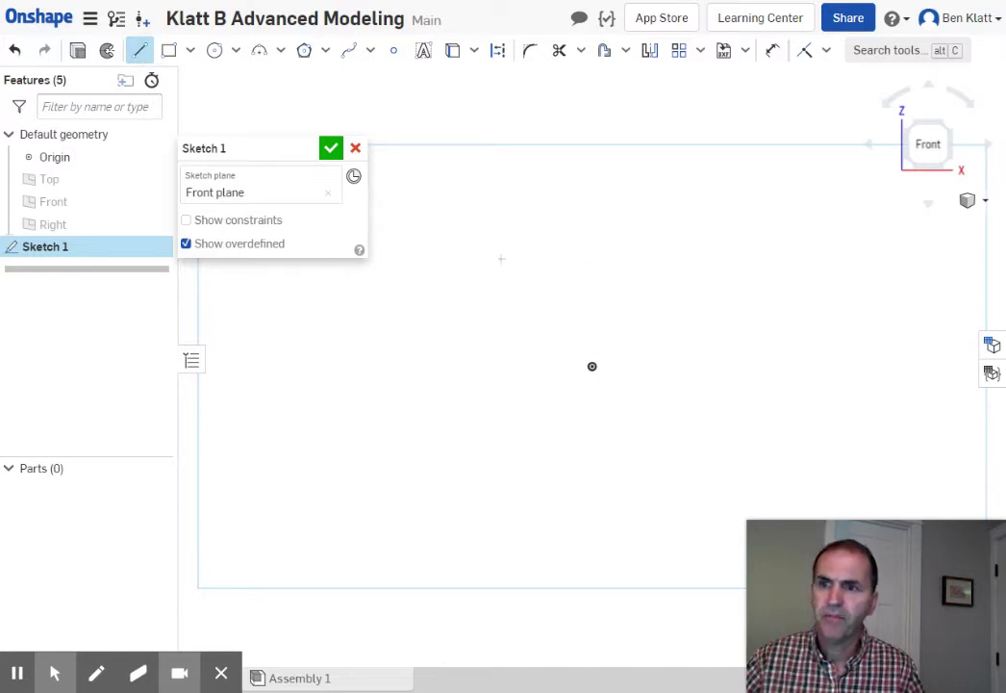
{"action": "left_click", "coordinate": [481, 244]}
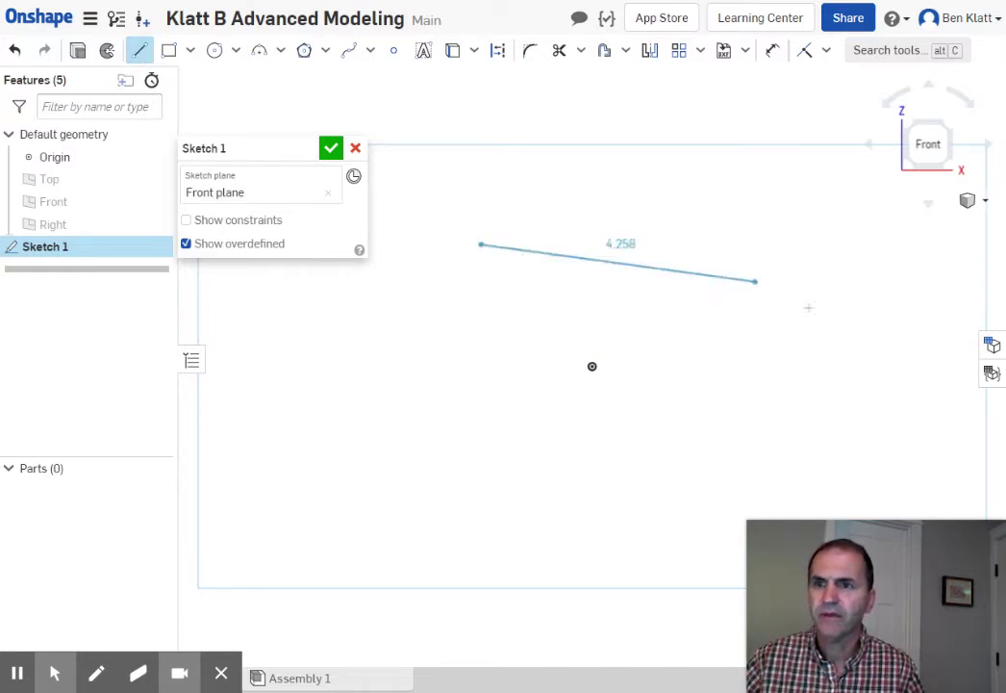
{"action": "left_click", "coordinate": [784, 254]}
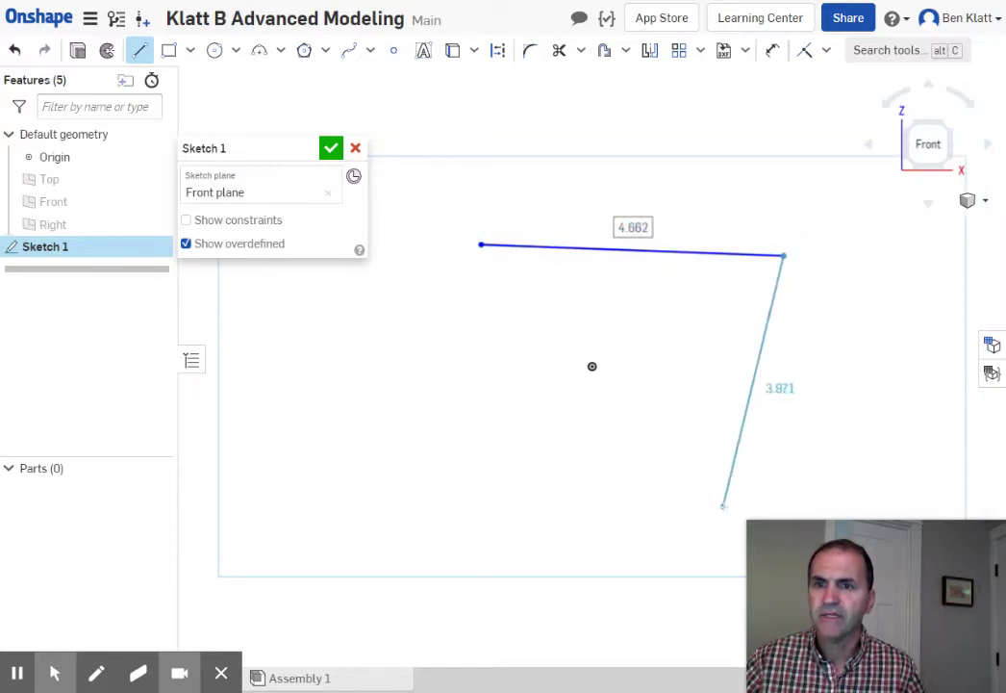
{"action": "left_click", "coordinate": [725, 500]}
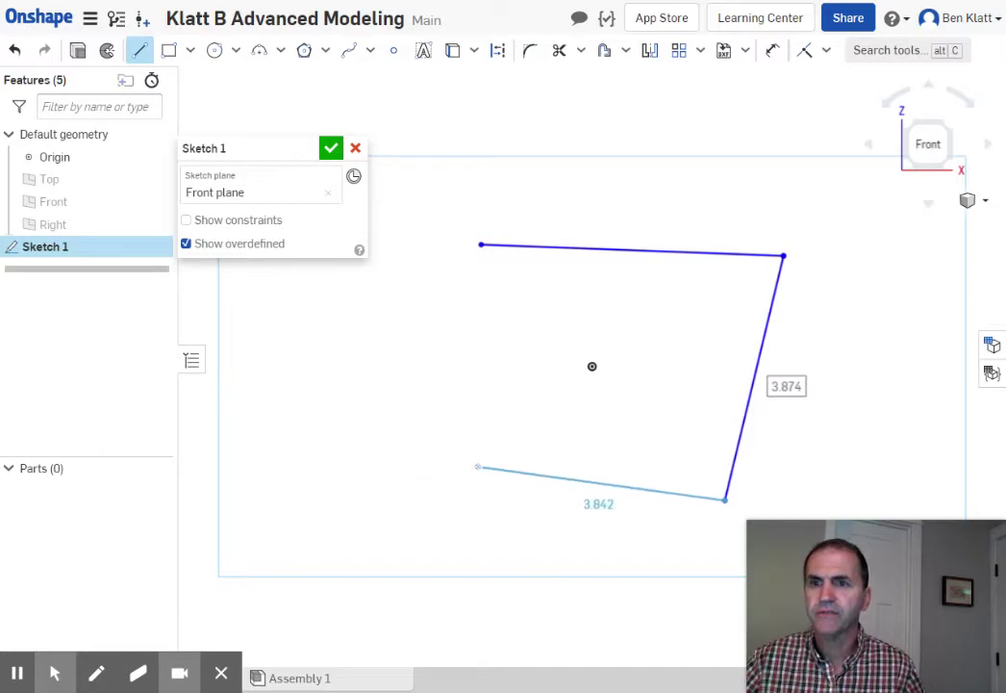
{"action": "left_click", "coordinate": [478, 467]}
{"action": "left_click", "coordinate": [481, 246]}
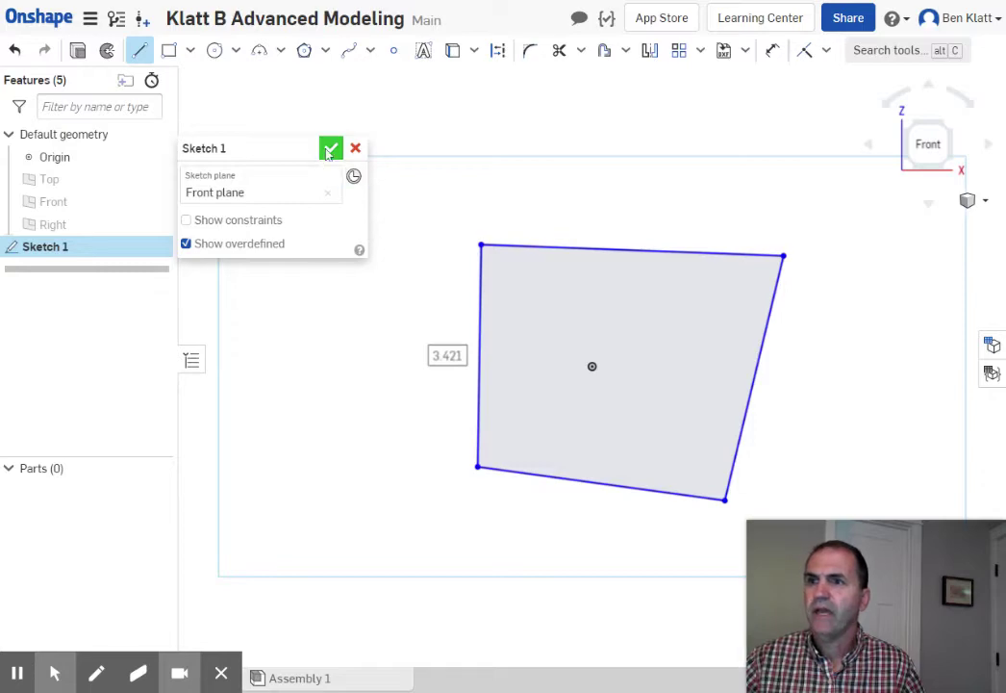
{"action": "left_click", "coordinate": [329, 150]}
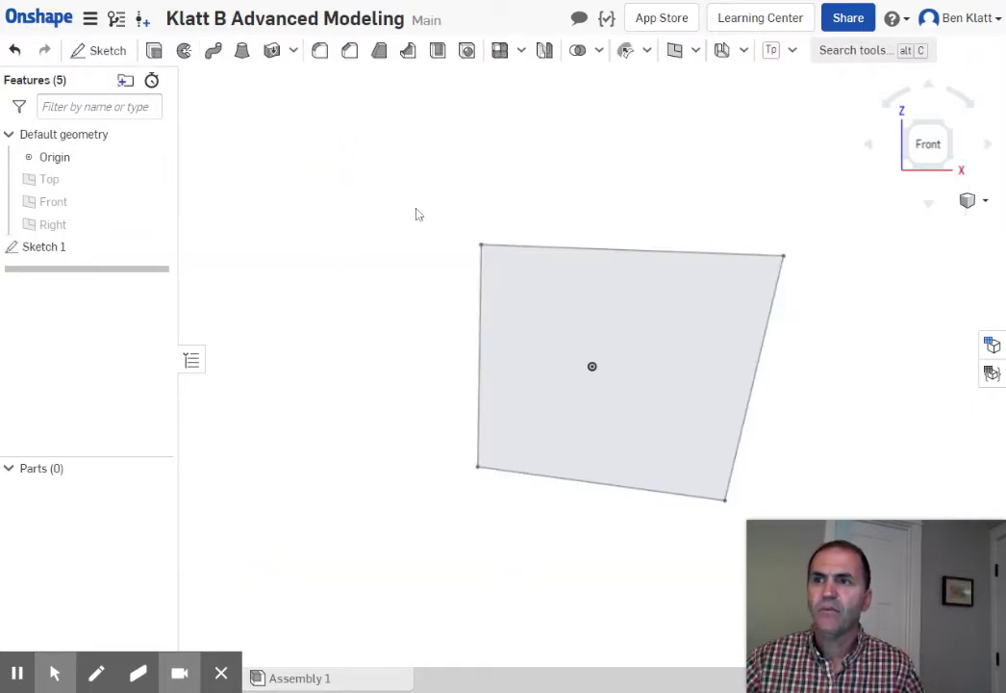
Extrude the quadrilateral as a new solid to a blind depth of 8.12 in with a 3° draft
{"action": "left_click", "coordinate": [154, 50]}
{"action": "left_click", "coordinate": [546, 388]}
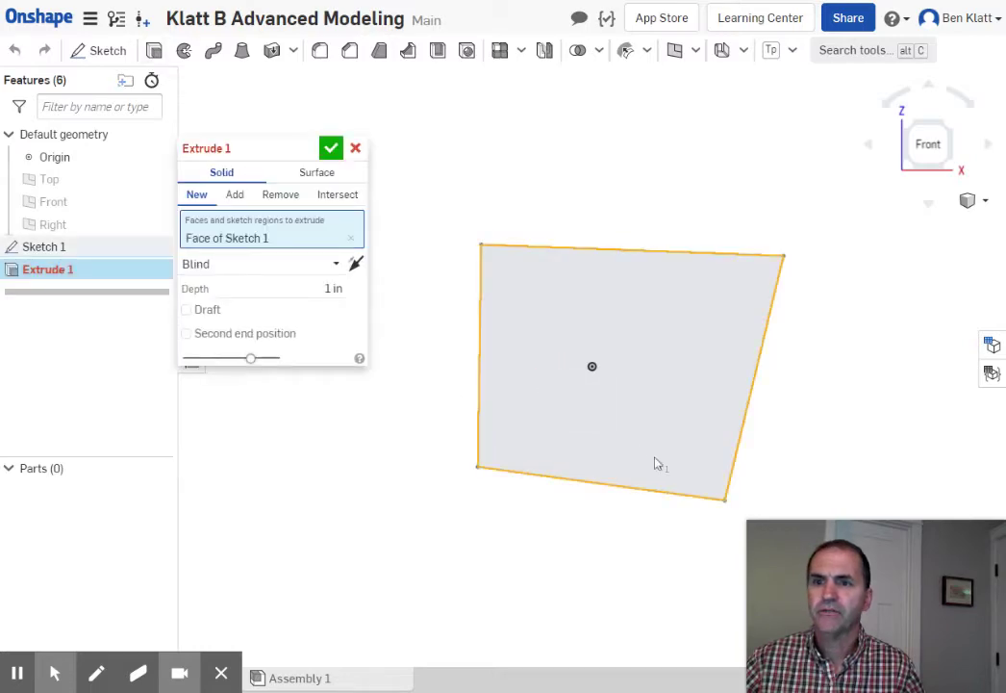
{"action": "scroll", "coordinate": [658, 465], "scroll_direction": "down", "scroll_amount": 3}
{"action": "right_click_drag", "start_coordinate": [757, 451], "coordinate": [714, 471]}
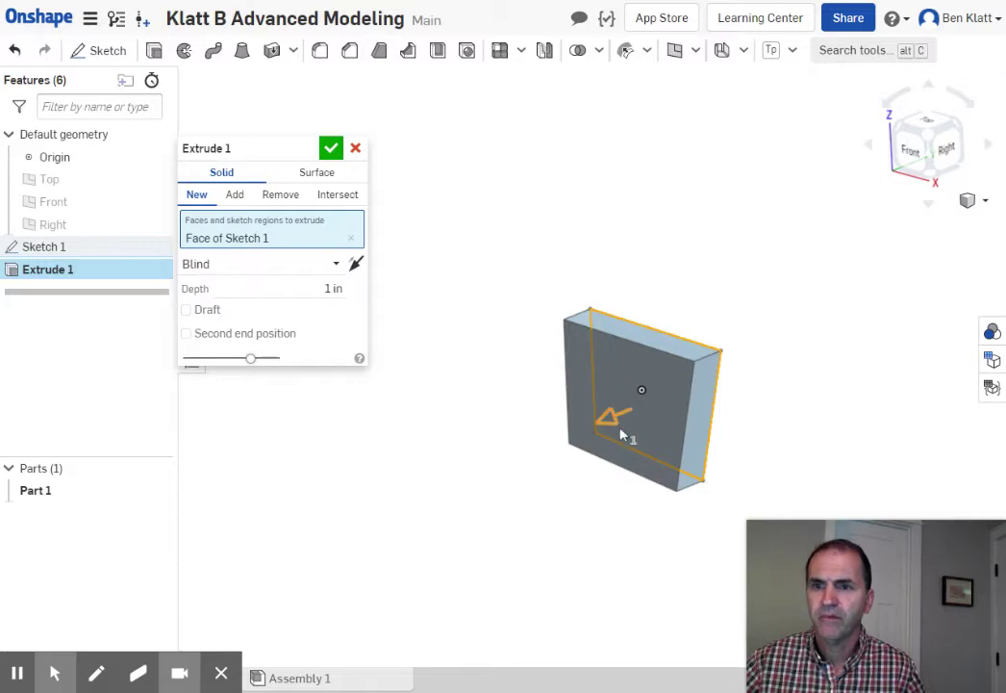
{"action": "left_click_drag", "start_coordinate": [608, 417], "coordinate": [430, 507]}
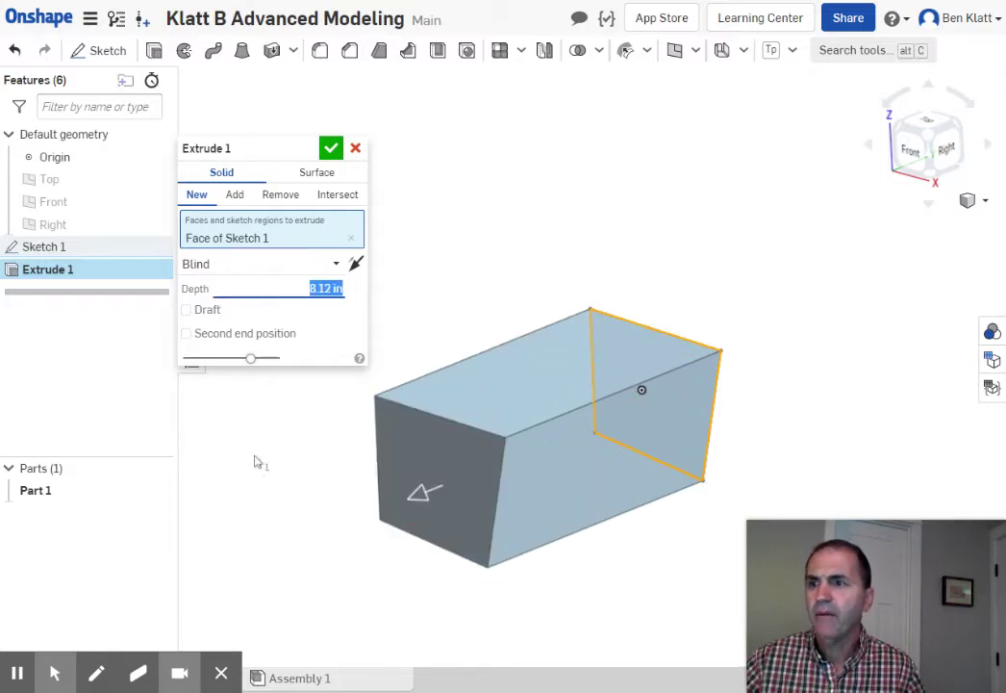
{"action": "left_click", "coordinate": [186, 311]}
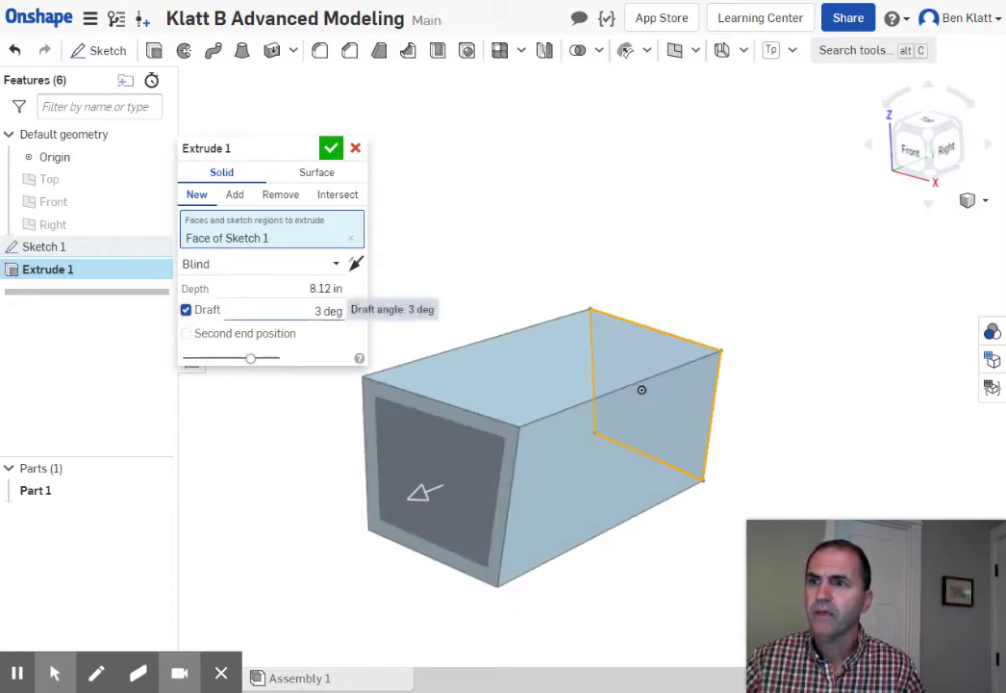
{"action": "left_click", "coordinate": [330, 149]}
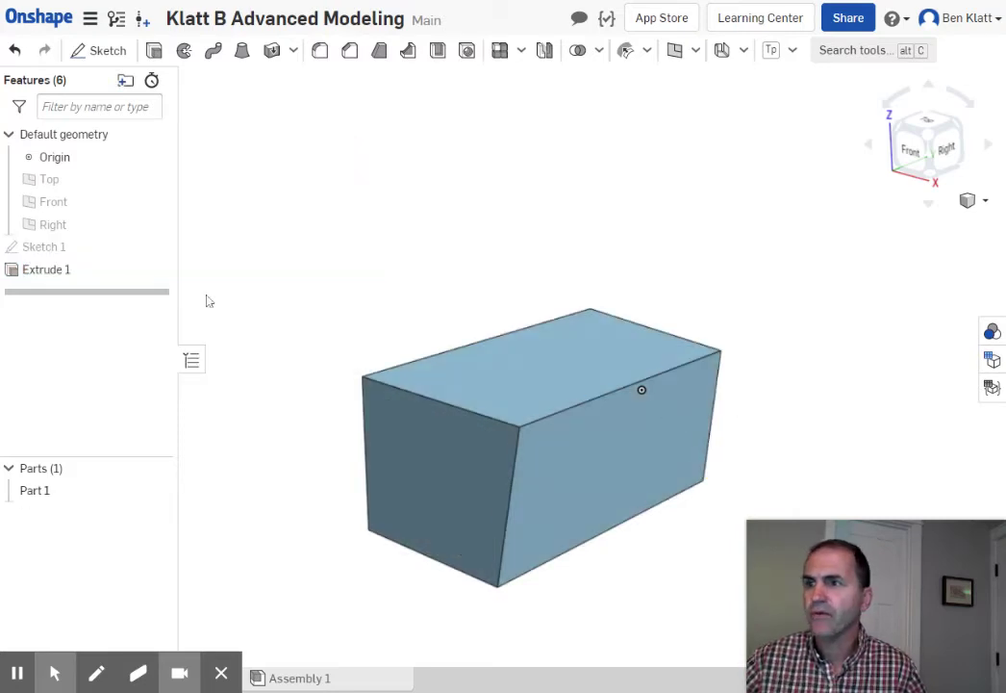
Delete the extrude feature made from the quadrilateral sketch
{"action": "right_click_drag", "start_coordinate": [770, 411], "coordinate": [806, 431]}
{"action": "middle_click_drag", "start_coordinate": [689, 491], "coordinate": [687, 378]}
{"action": "right_click", "coordinate": [34, 270]}
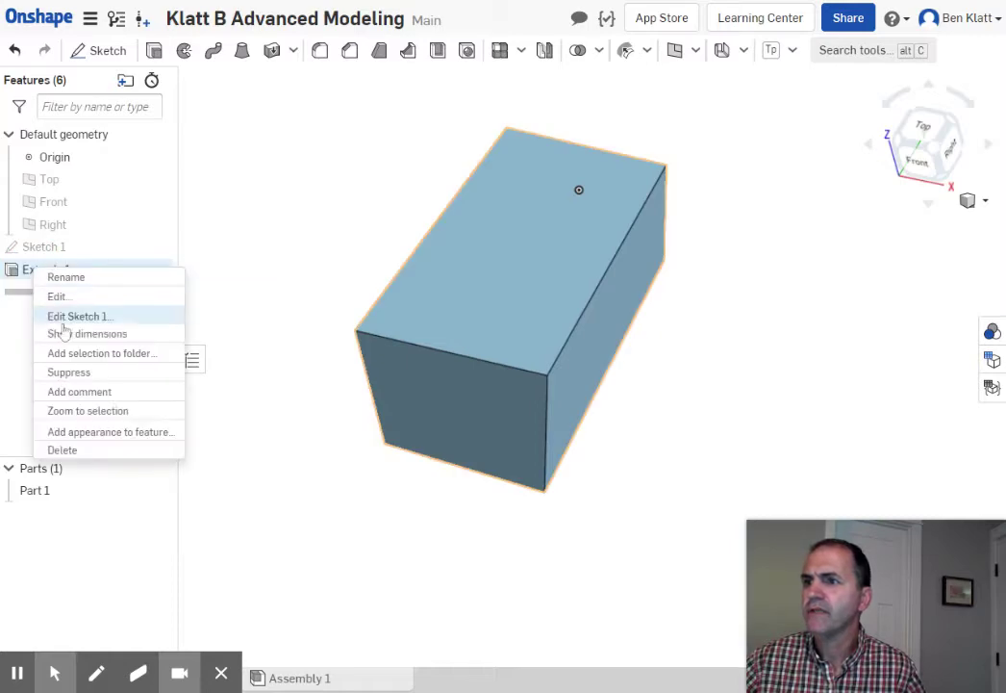
{"action": "left_click", "coordinate": [61, 450]}
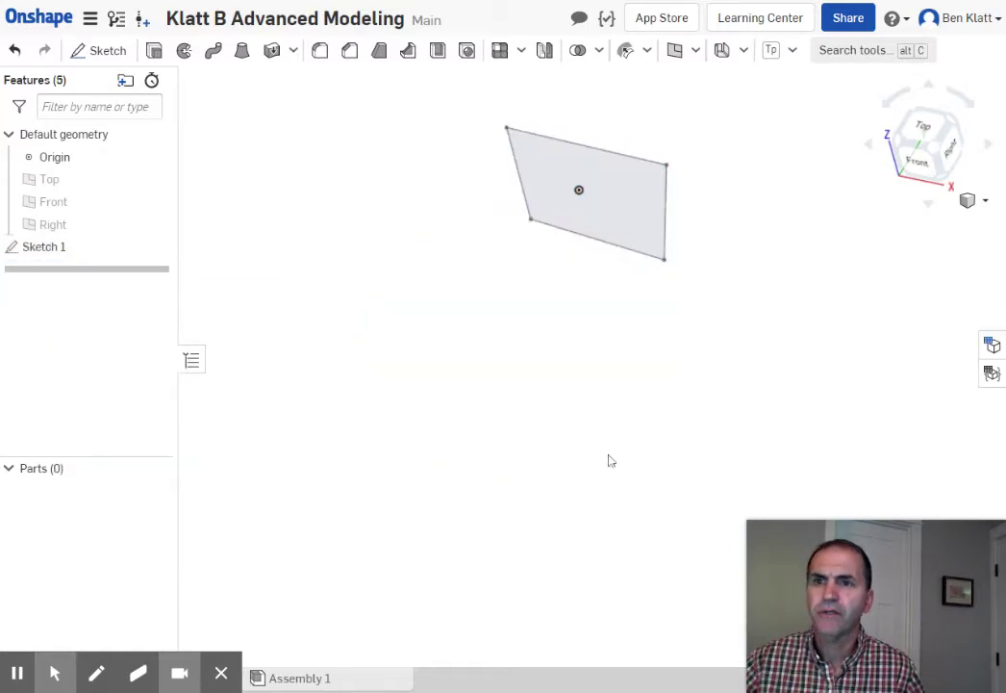
Show the Top, Front and Right default planes around the quadrilateral sketch
{"action": "right_click_drag", "start_coordinate": [608, 460], "coordinate": [584, 429]}
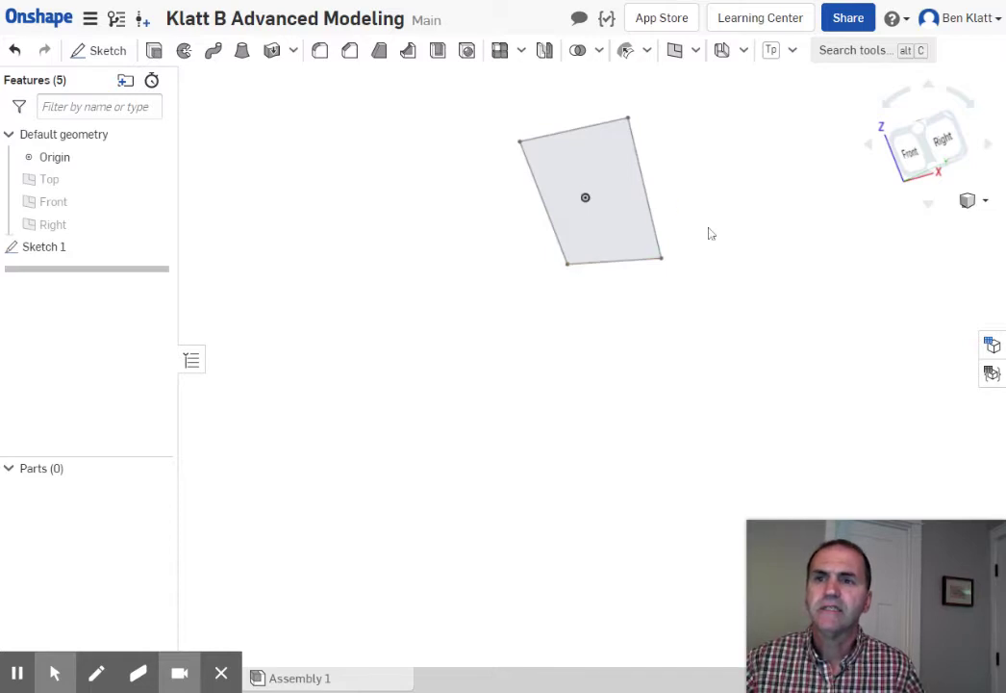
{"action": "mouse_move", "coordinate": [666, 329]}
{"action": "right_mouse_down", "text": "ctrl"}
{"action": "mouse_move", "coordinate": [661, 343]}
{"action": "mouse_move", "coordinate": [535, 409]}
{"action": "right_mouse_up", "text": "ctrl"}
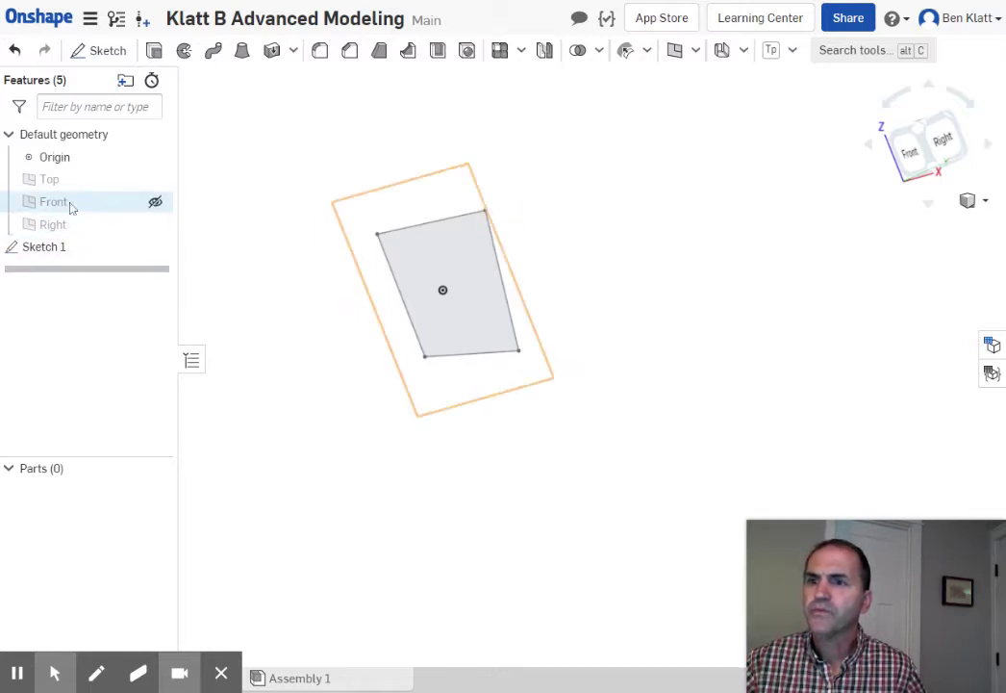
{"action": "left_click", "coordinate": [159, 181]}
{"action": "left_click", "coordinate": [155, 202]}
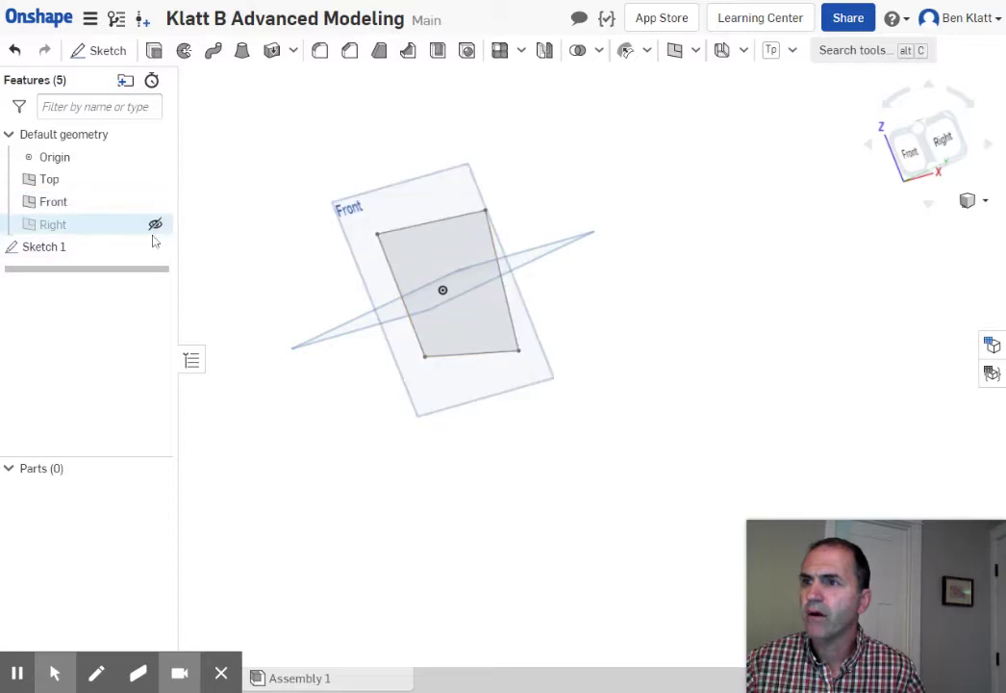
{"action": "left_click", "coordinate": [155, 224]}
{"action": "right_click_drag", "start_coordinate": [524, 436], "coordinate": [497, 443]}
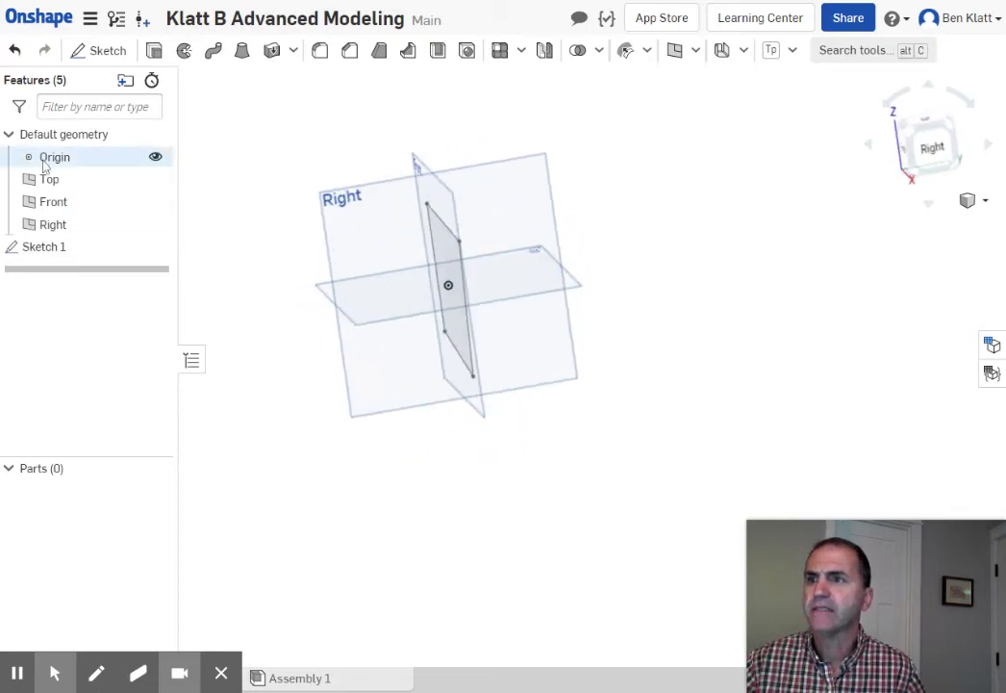
Start a second sketch on the Right plane, perpendicular to the quadrilateral, and hide all the default planes
{"action": "left_click", "coordinate": [96, 50]}
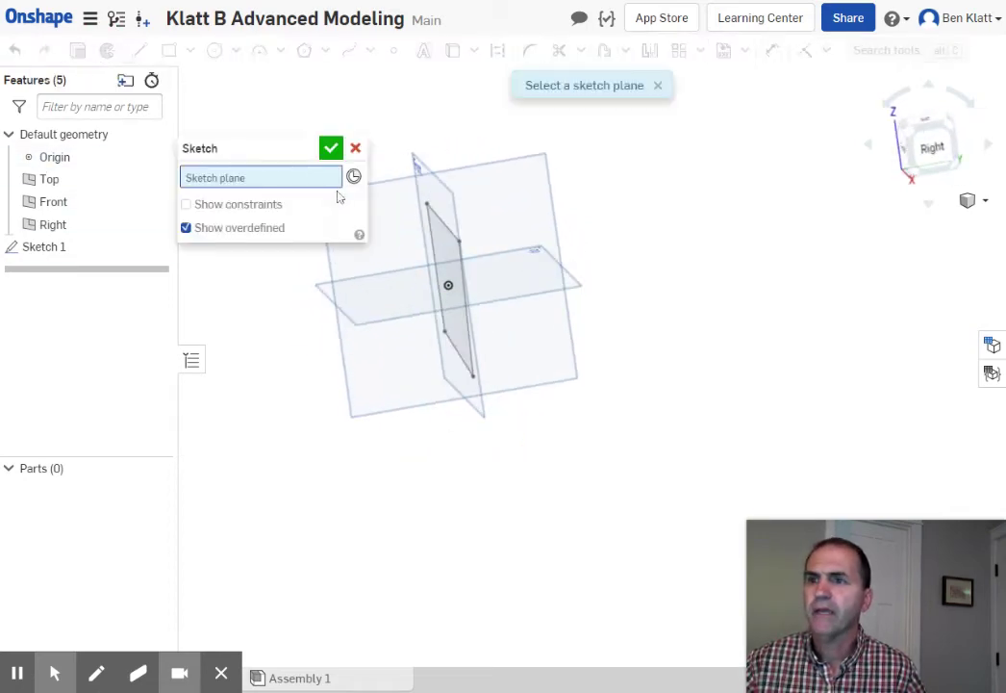
{"action": "left_click", "coordinate": [387, 184]}
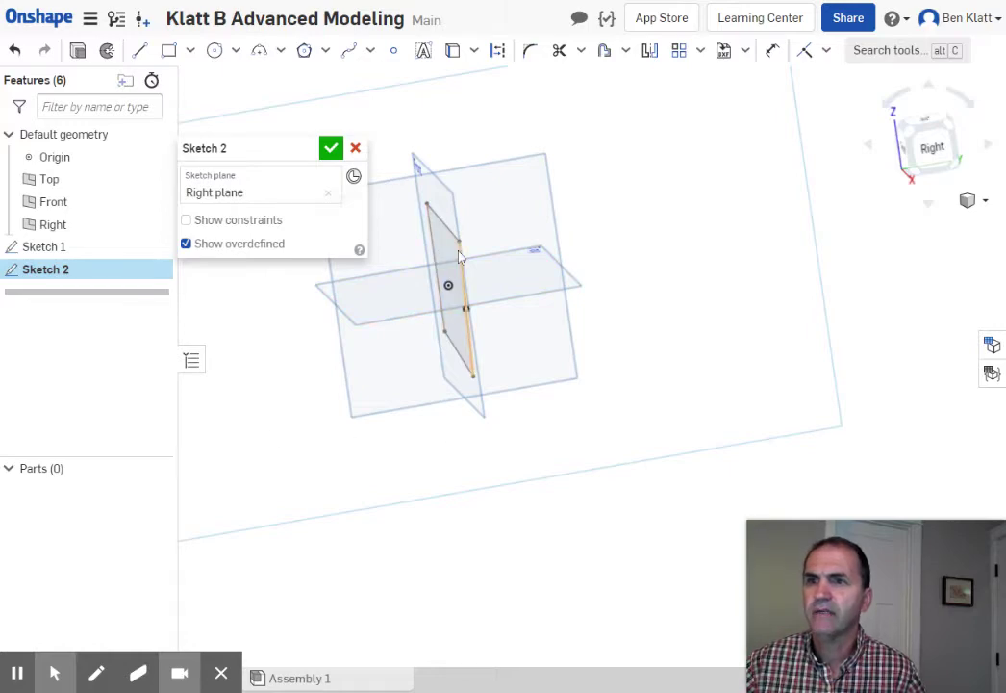
{"action": "right_click", "coordinate": [459, 220]}
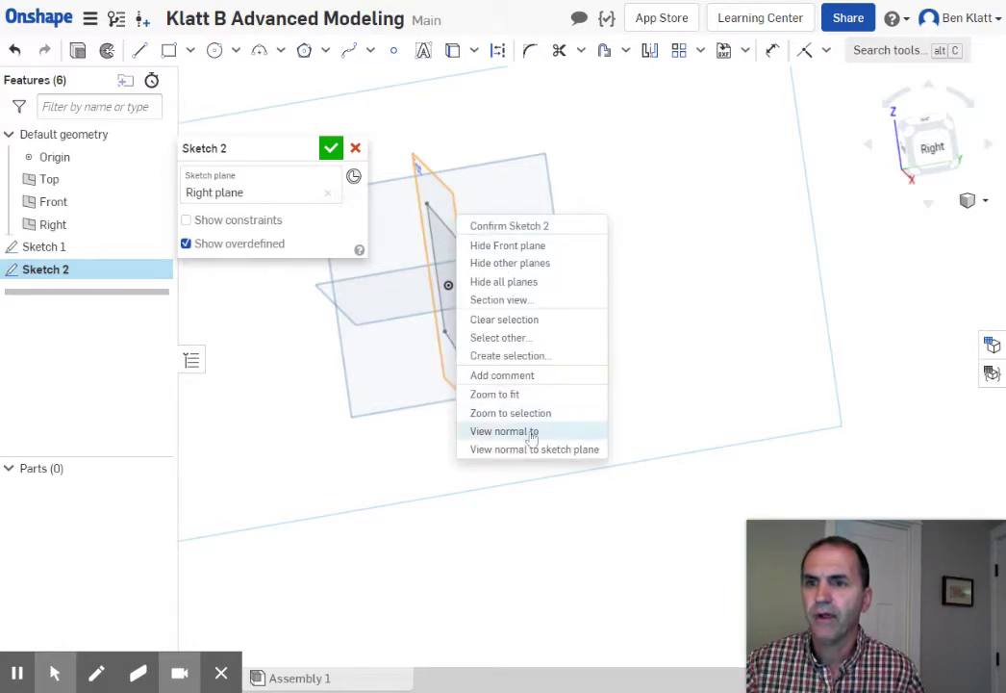
{"action": "left_click", "coordinate": [500, 281]}
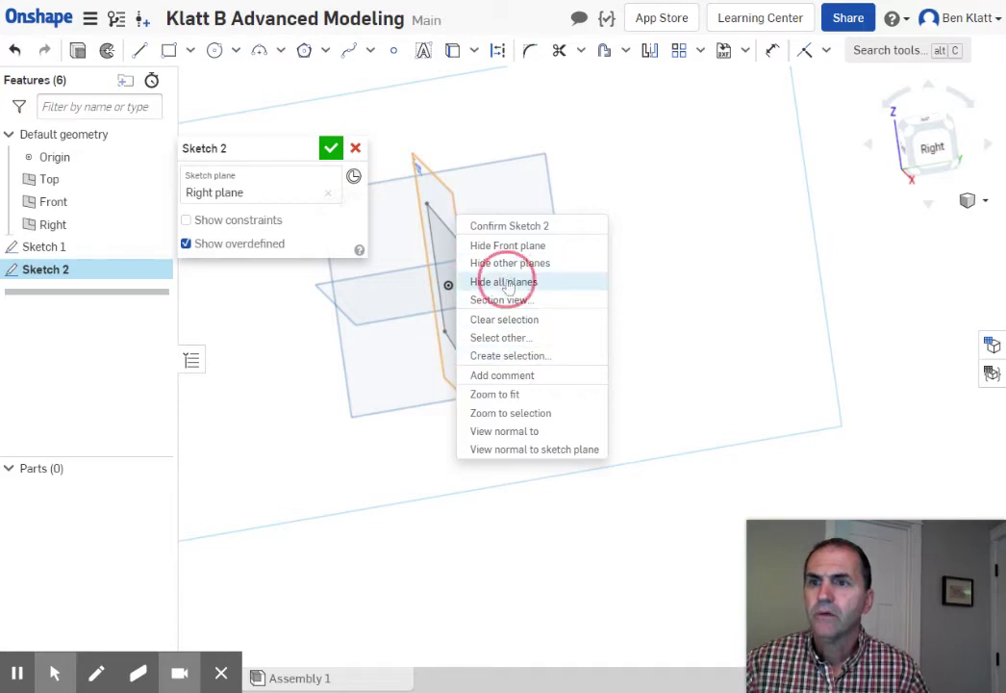
{"action": "left_click", "coordinate": [618, 414]}
{"action": "mouse_move", "coordinate": [617, 416]}
{"action": "right_mouse_down"}
{"action": "mouse_move", "coordinate": [629, 421]}
{"action": "mouse_move", "coordinate": [622, 395]}
{"action": "mouse_move", "coordinate": [612, 398]}
{"action": "right_mouse_up"}
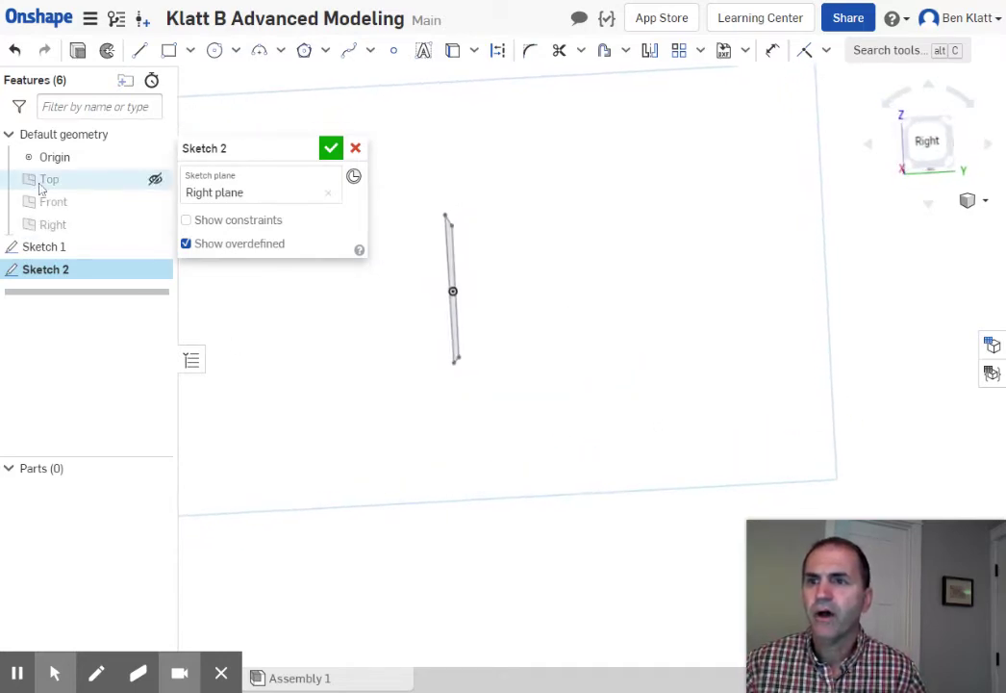
{"action": "left_click", "coordinate": [348, 50]}
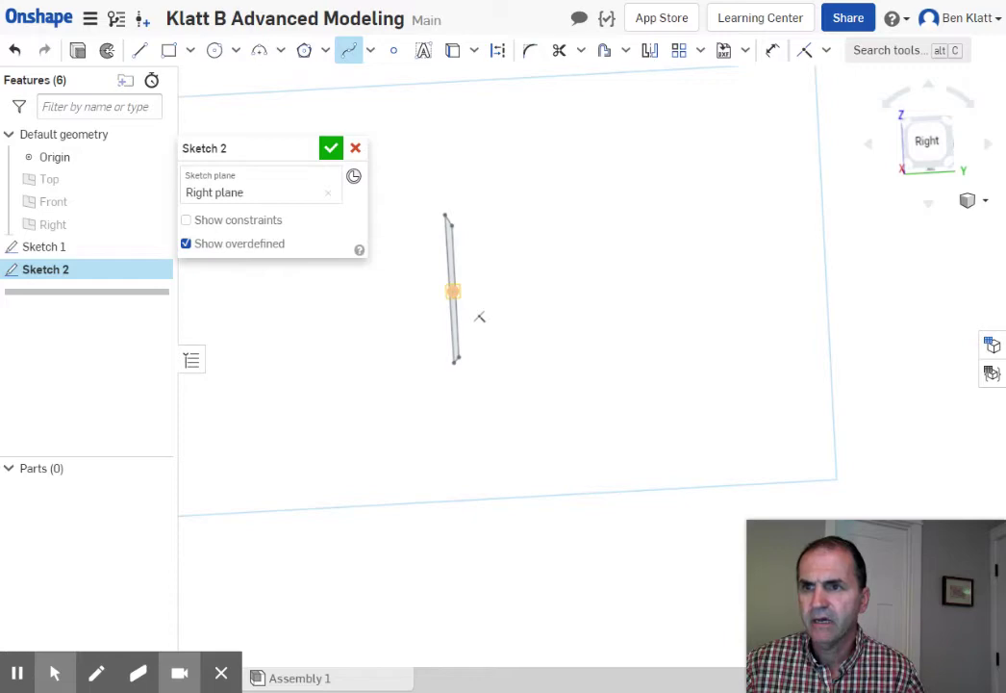
{"action": "left_click", "coordinate": [452, 290]}
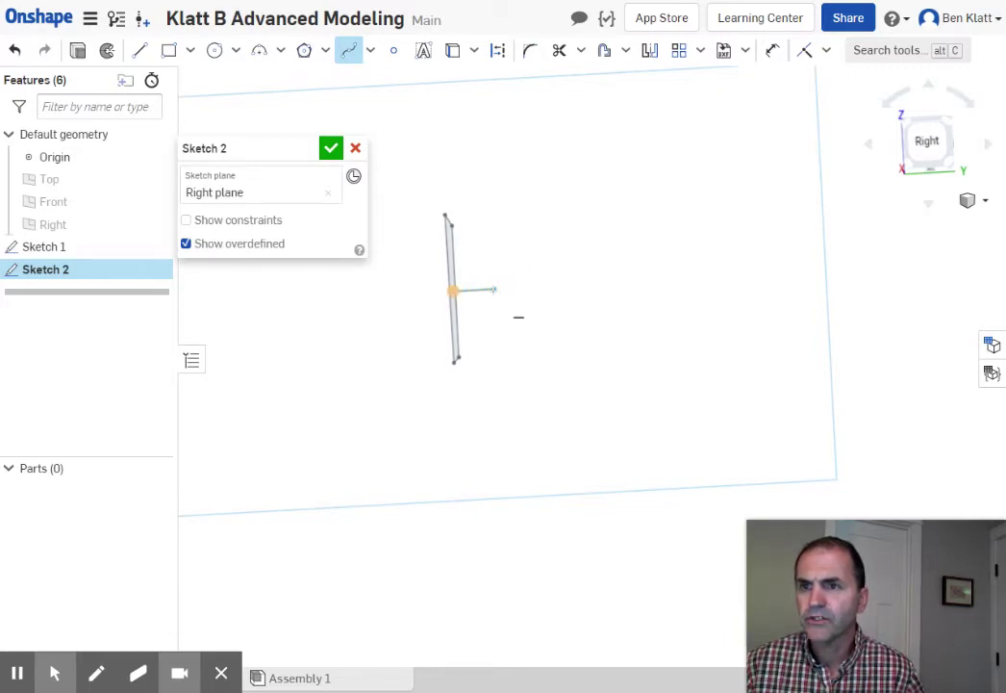
{"action": "left_click", "coordinate": [493, 288]}
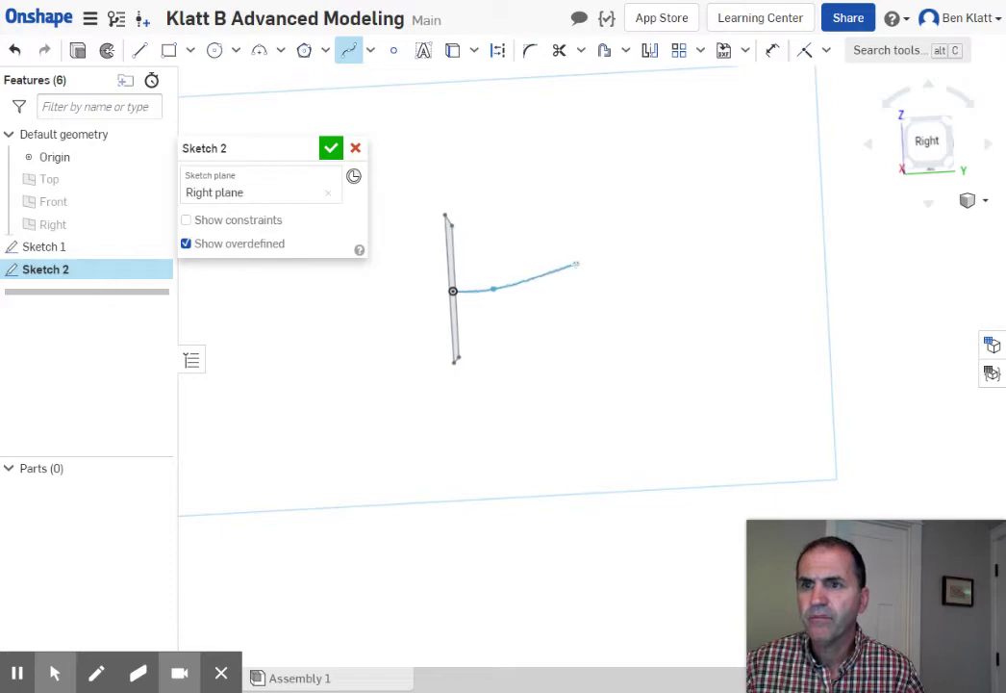
{"action": "left_click", "coordinate": [576, 262]}
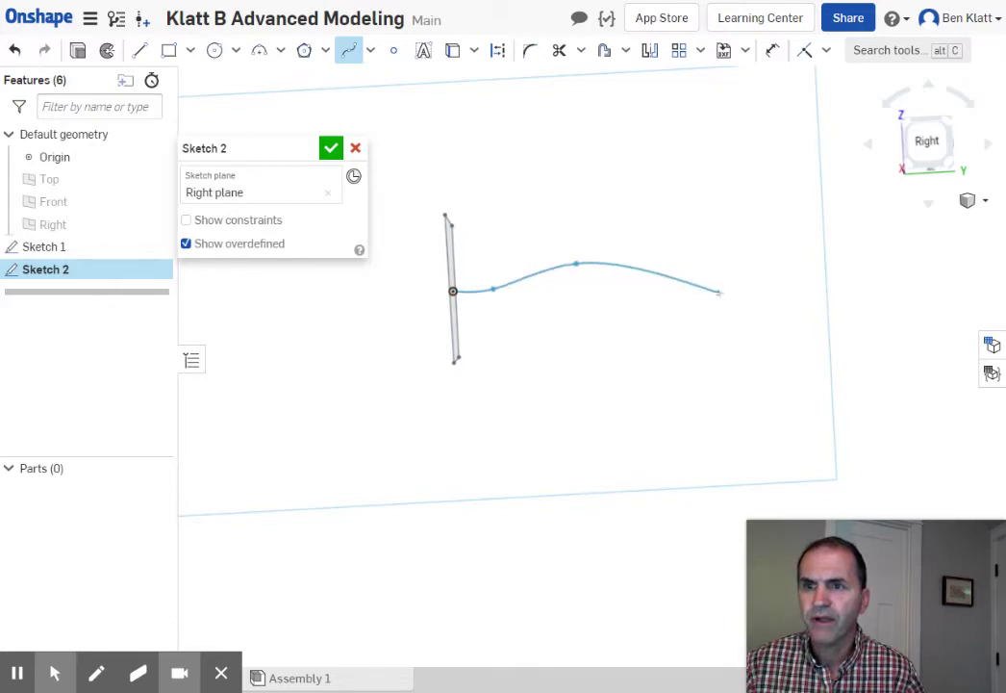
{"action": "left_click", "coordinate": [681, 298]}
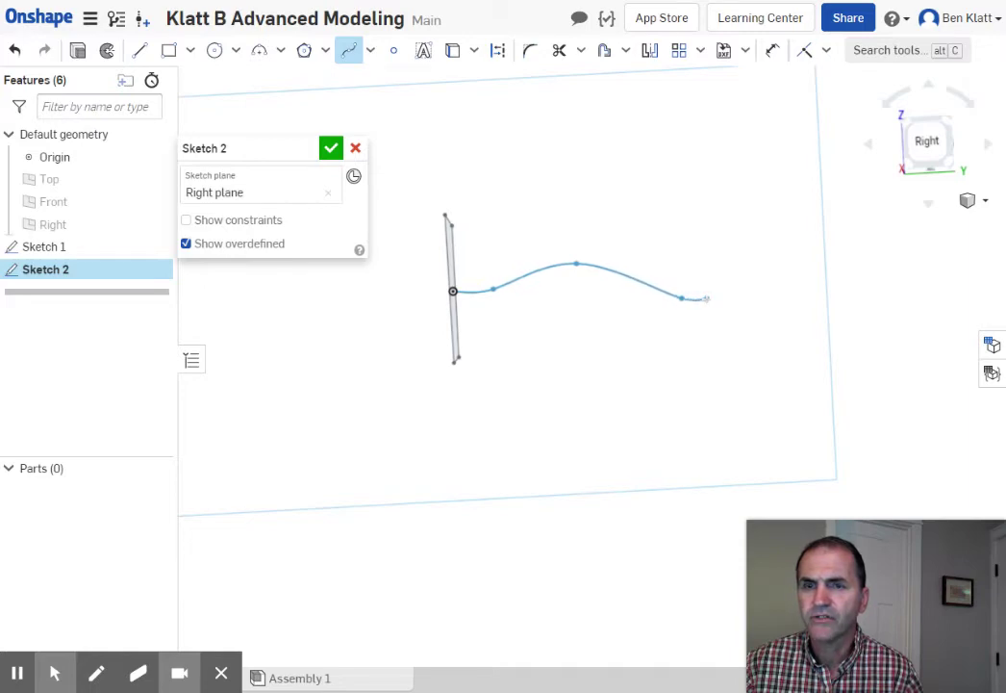
{"action": "left_click", "coordinate": [706, 297]}
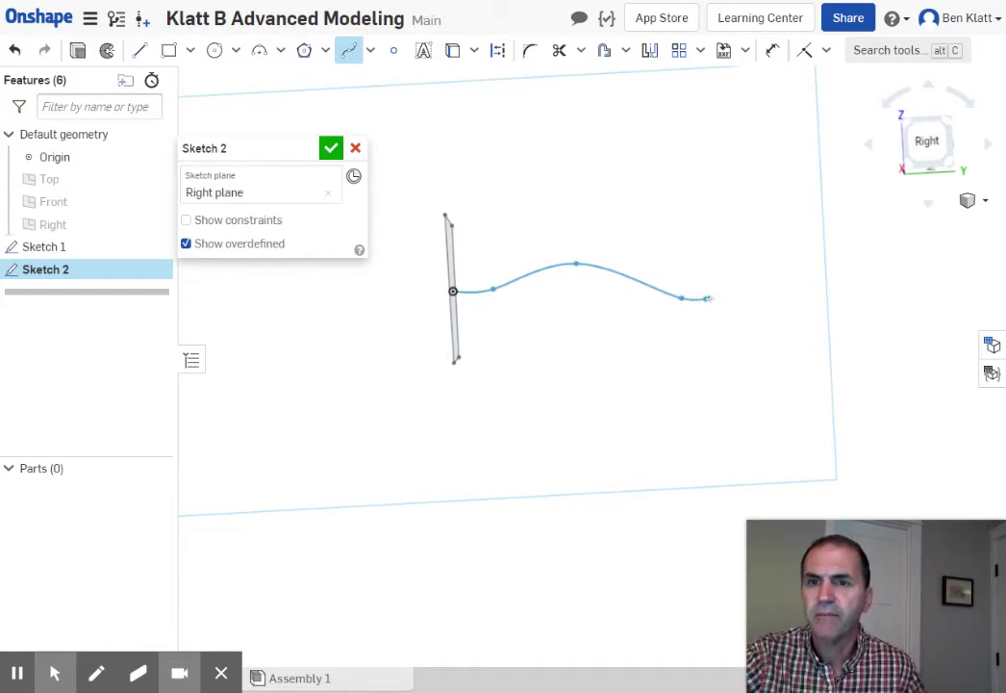
{"action": "right_click", "coordinate": [708, 298]}
{"action": "left_click", "coordinate": [731, 311]}
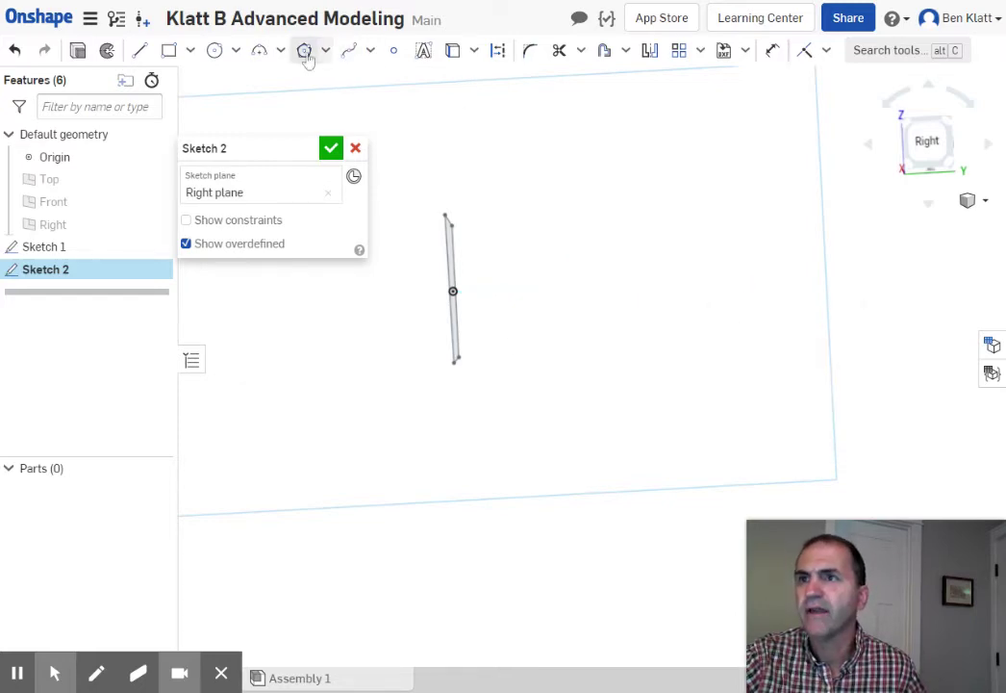
Draw a wavy five-point spline starting at the origin and running away from the quadrilateral profile on the Right plane
{"action": "left_click", "coordinate": [348, 50]}
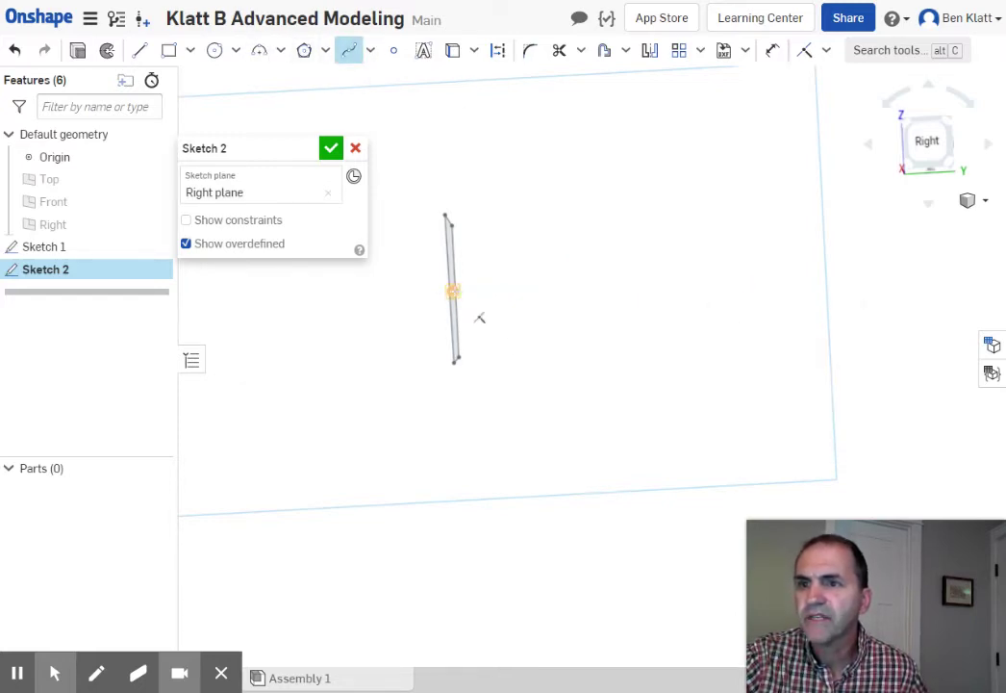
{"action": "left_click", "coordinate": [452, 290]}
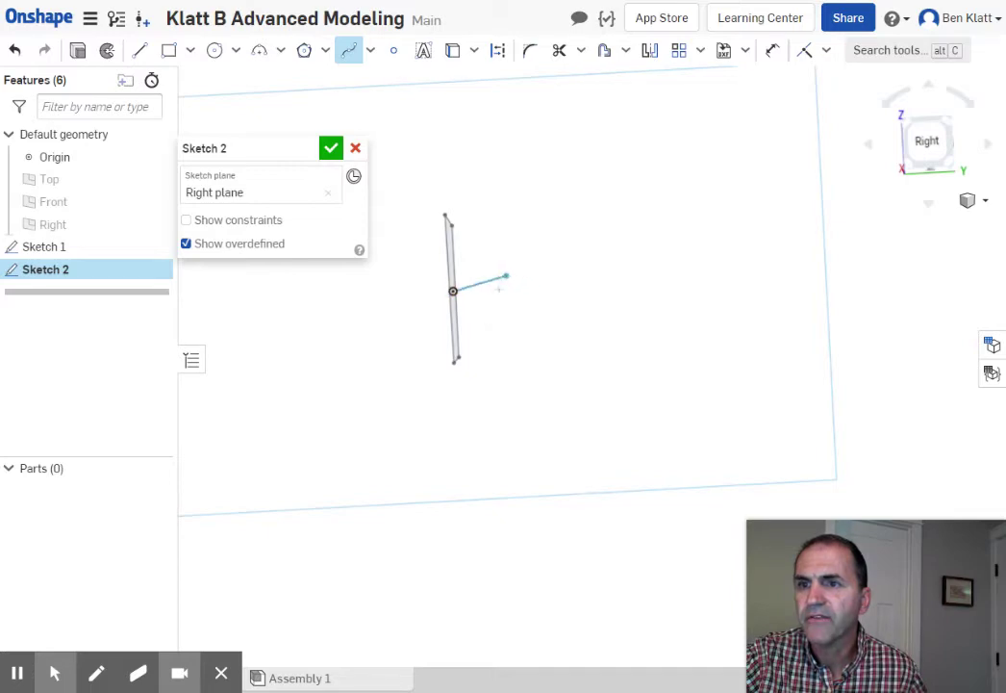
{"action": "left_click", "coordinate": [498, 289]}
{"action": "left_click", "coordinate": [557, 271]}
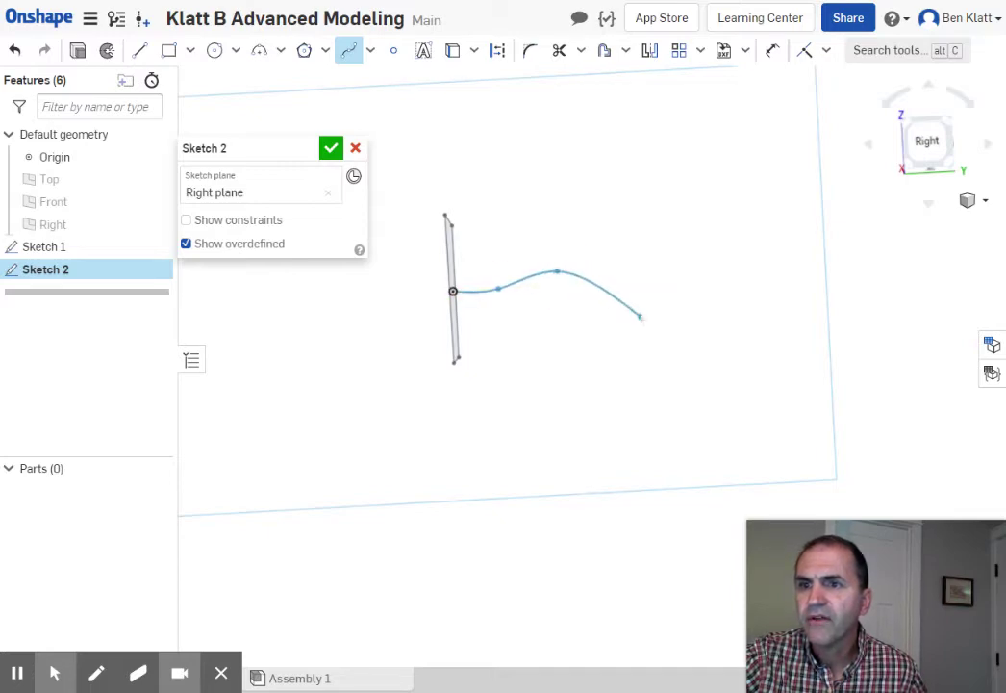
{"action": "left_click", "coordinate": [657, 321]}
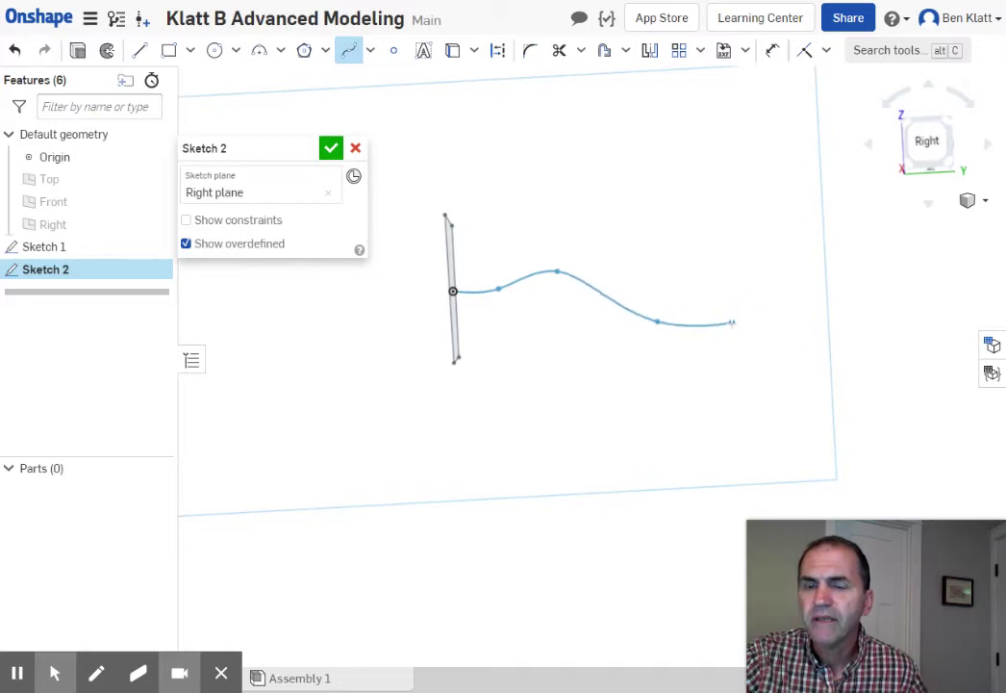
{"action": "double_click", "coordinate": [732, 322]}
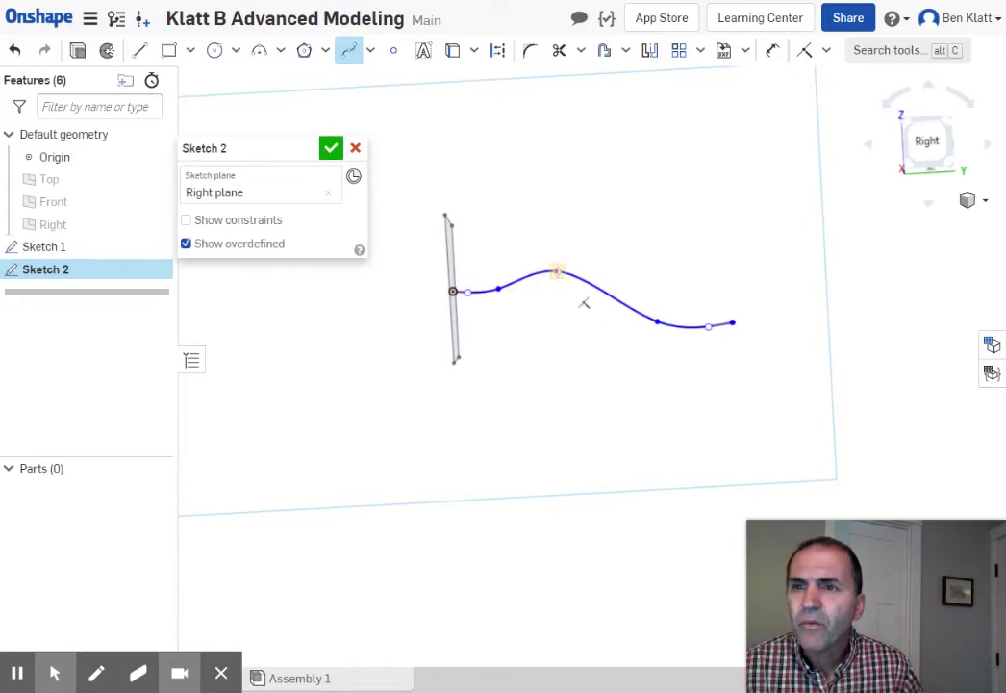
{"action": "key", "text": "Escape"}
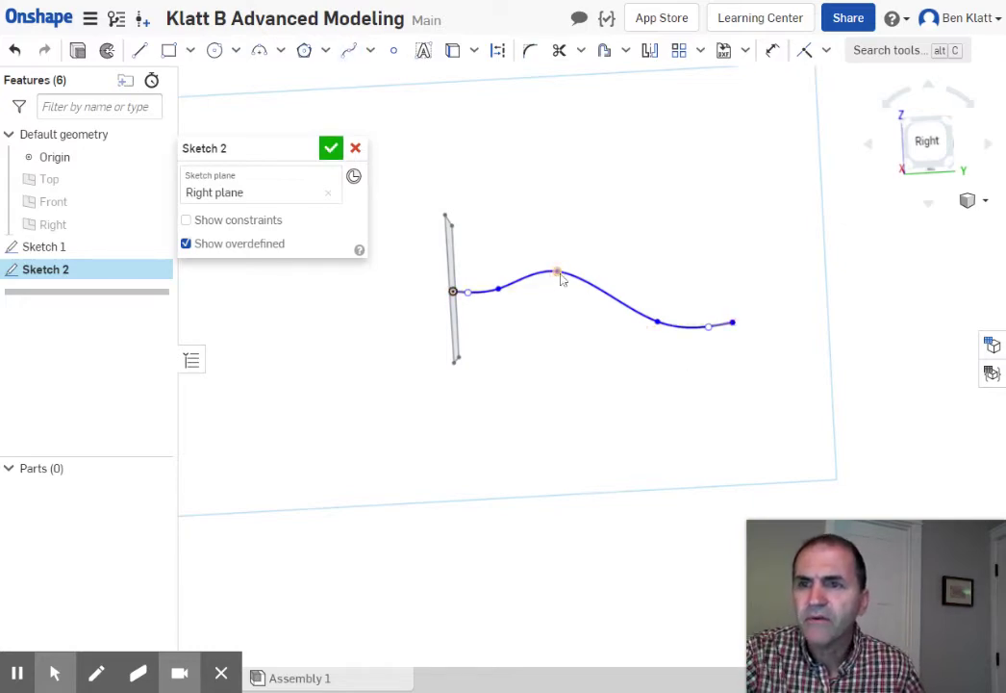
Flatten the spline's curvature by moving its crest, trough and end points, and finish the path sketch
{"action": "left_click_drag", "start_coordinate": [558, 279], "coordinate": [564, 295]}
{"action": "mouse_move", "coordinate": [658, 319]}
{"action": "left_mouse_down"}
{"action": "mouse_move", "coordinate": [653, 300]}
{"action": "mouse_move", "coordinate": [657, 318]}
{"action": "left_mouse_up"}
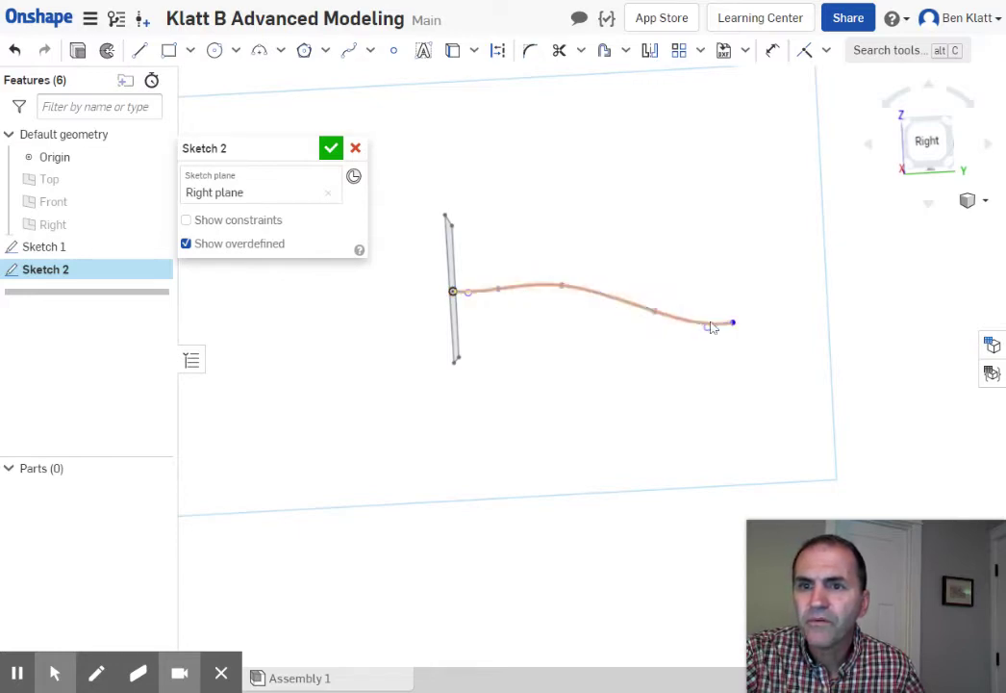
{"action": "left_click_drag", "start_coordinate": [734, 323], "coordinate": [739, 323]}
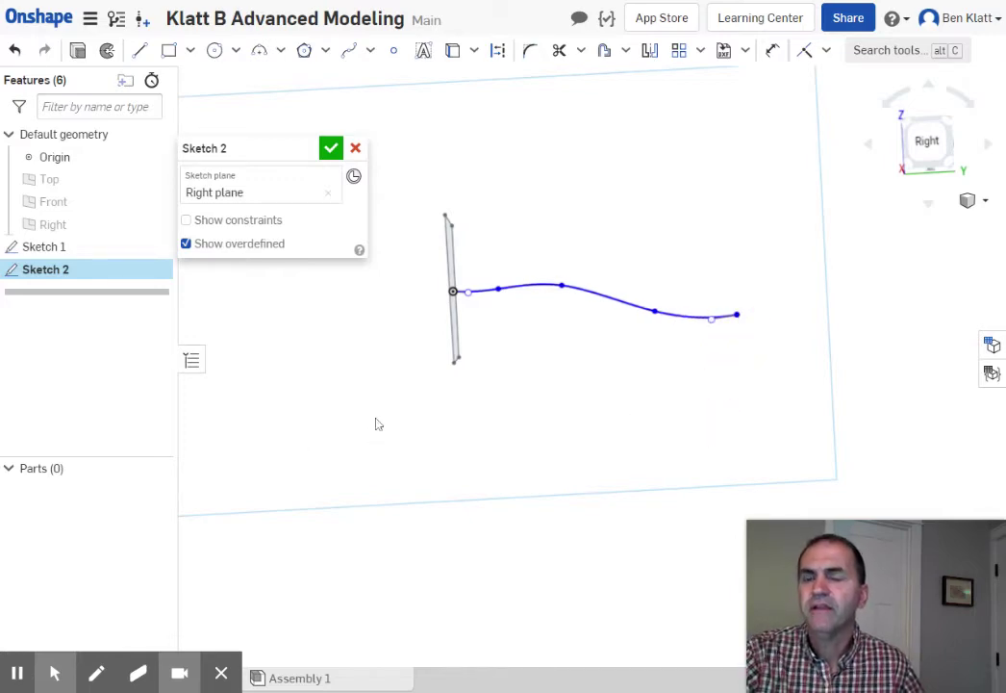
{"action": "left_click", "coordinate": [330, 149]}
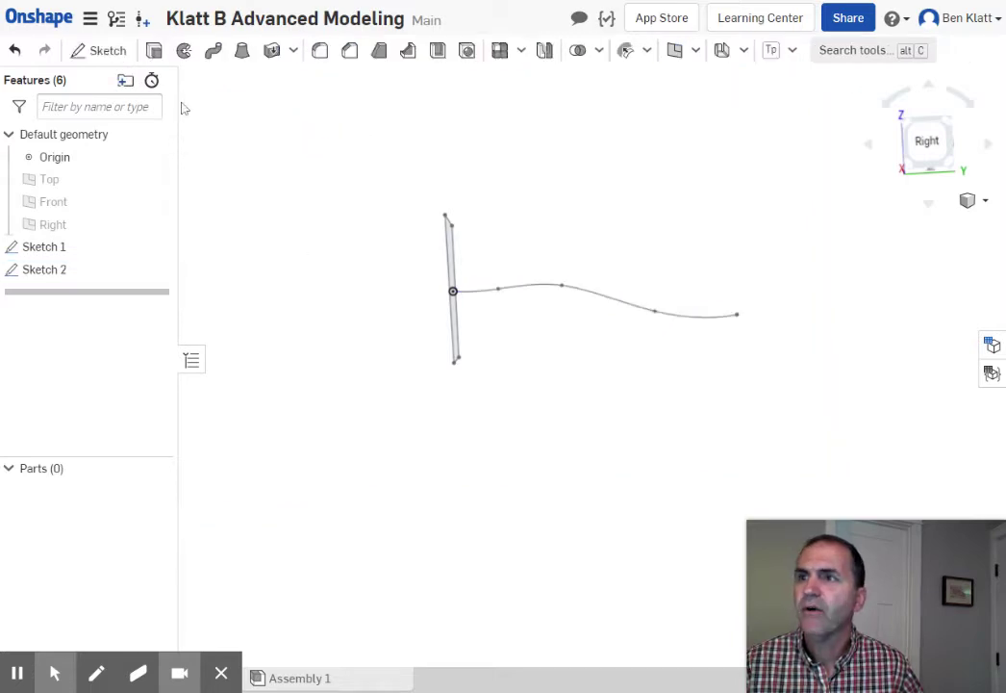
Sweep the quadrilateral face of Sketch 1 along the Sketch 2 spline as a new solid
{"action": "left_click", "coordinate": [154, 51]}
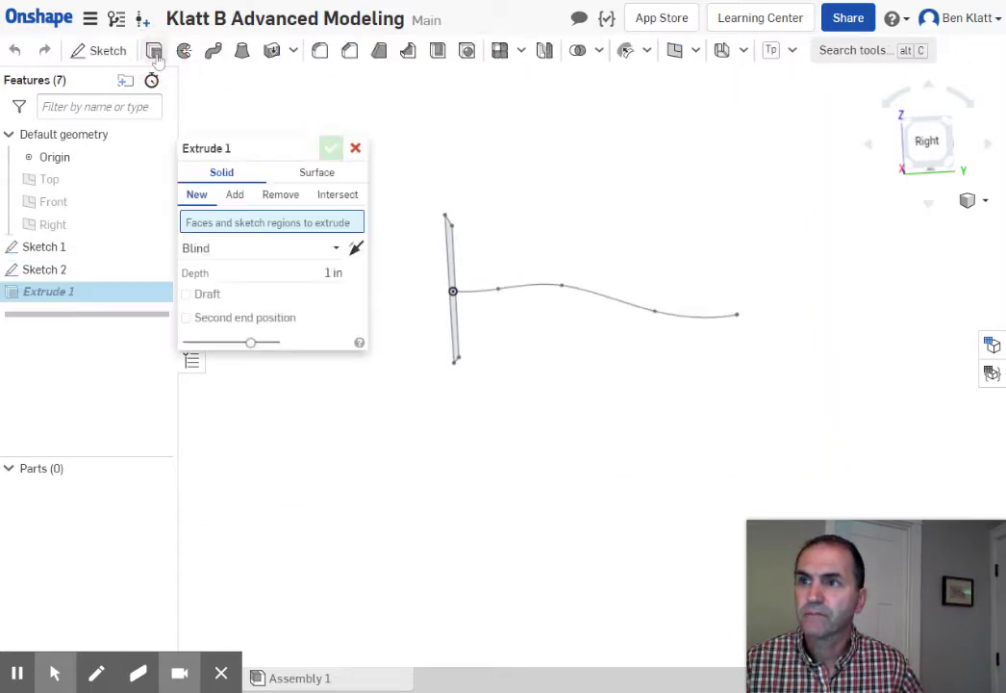
{"action": "key", "text": "Escape"}
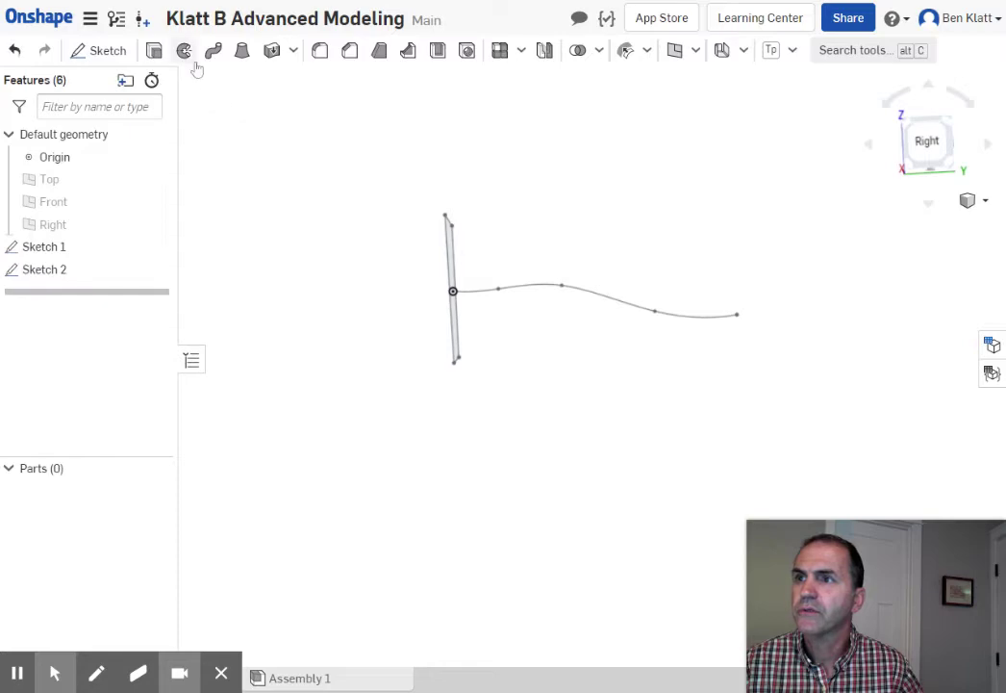
{"action": "left_click", "coordinate": [214, 50]}
{"action": "right_click_drag", "start_coordinate": [476, 427], "coordinate": [498, 424]}
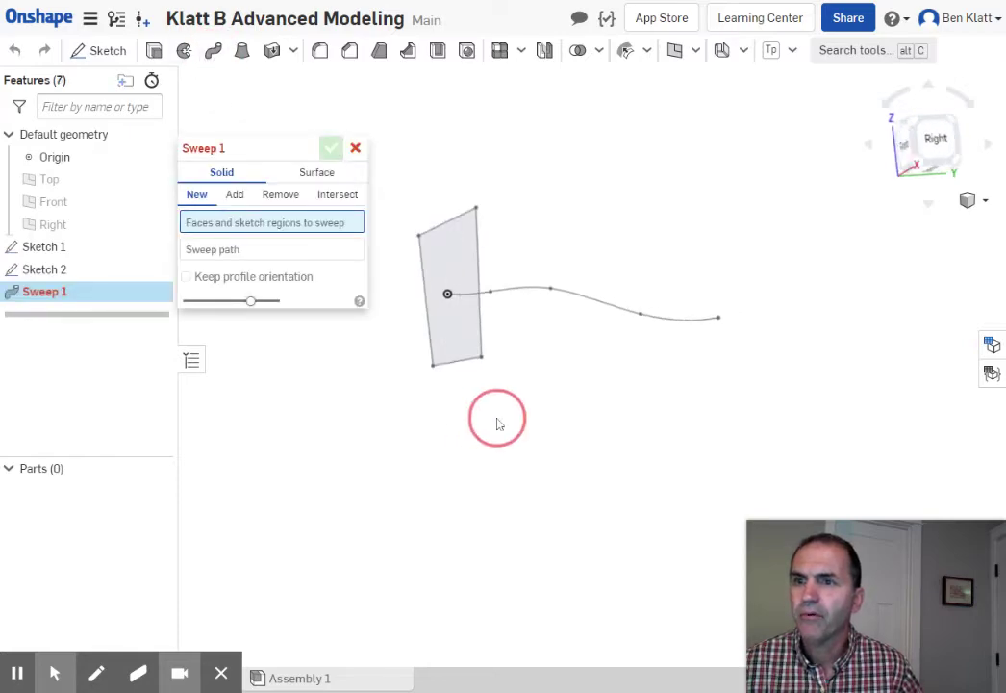
{"action": "left_click", "coordinate": [454, 333]}
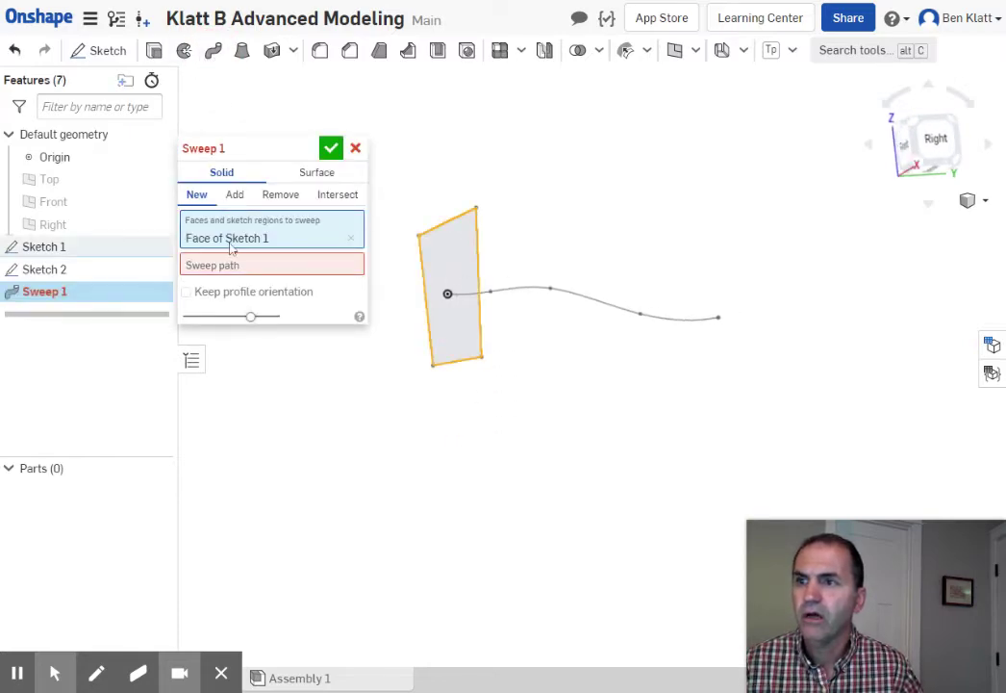
{"action": "left_click", "coordinate": [564, 293]}
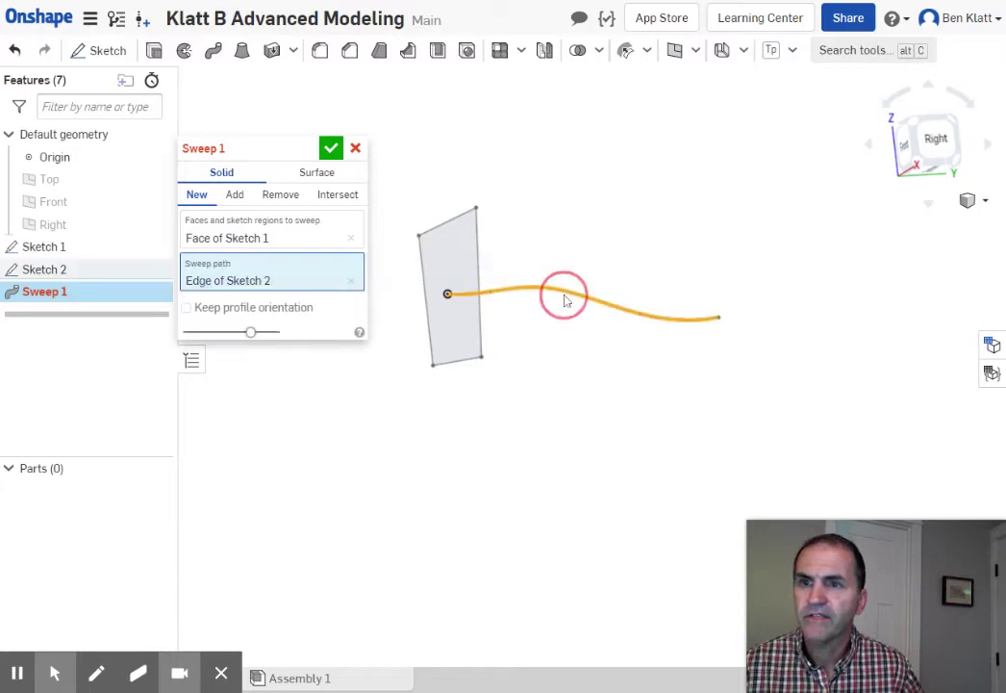
{"action": "right_click_drag", "start_coordinate": [545, 415], "coordinate": [544, 452]}
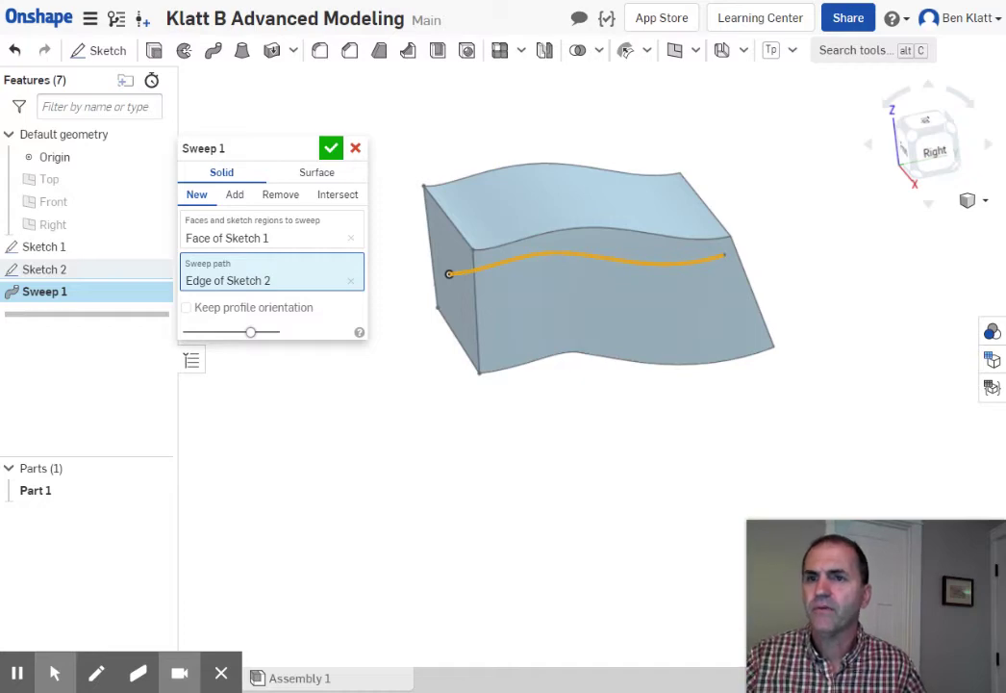
{"action": "left_click", "coordinate": [331, 147]}
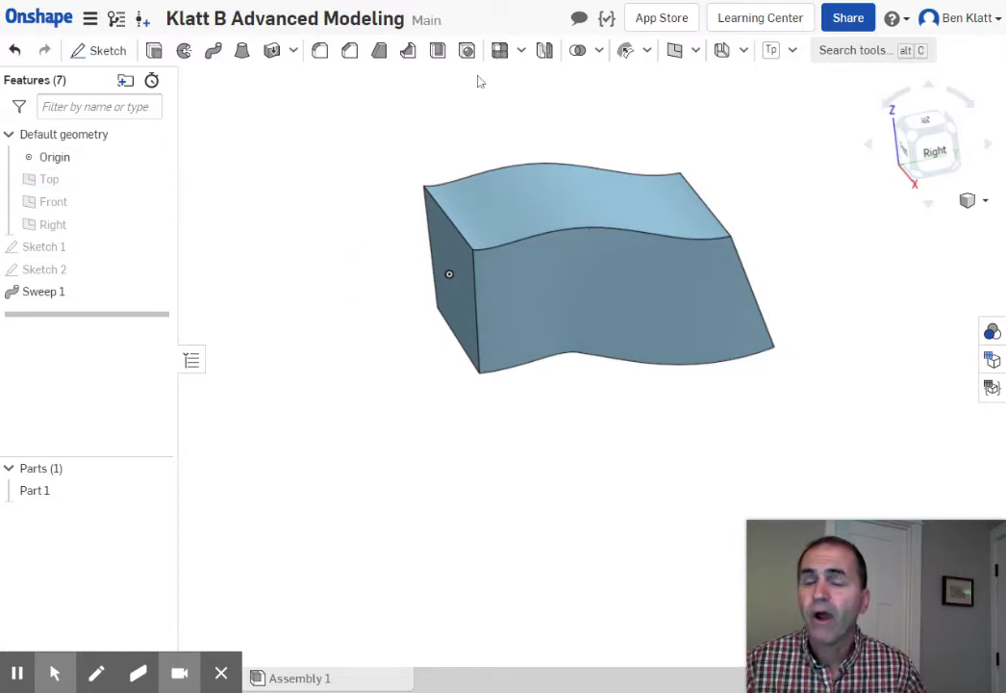
Create a Plane point plane parallel to the Top plane through a point on the crest of the solid's upper front curved edge
{"action": "left_click", "coordinate": [675, 51]}
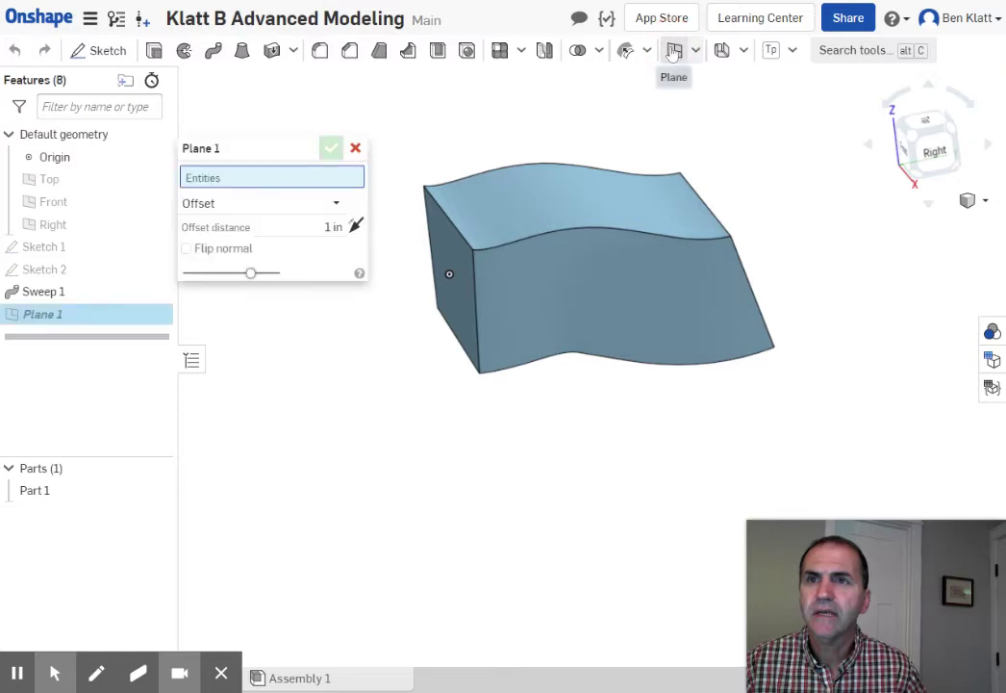
{"action": "left_click", "coordinate": [229, 203]}
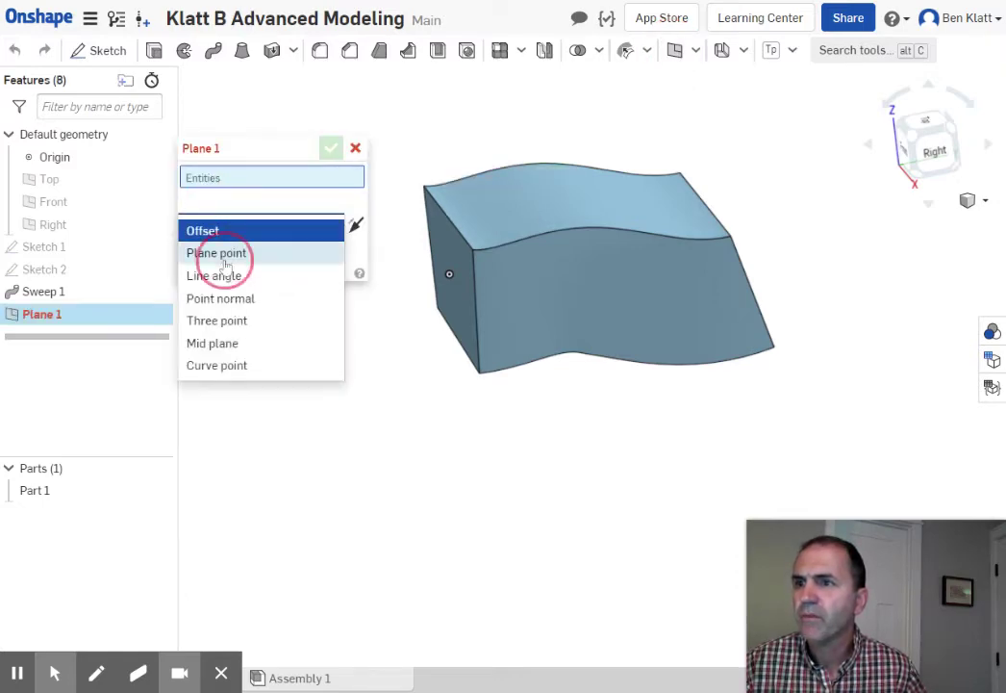
{"action": "left_click", "coordinate": [217, 254]}
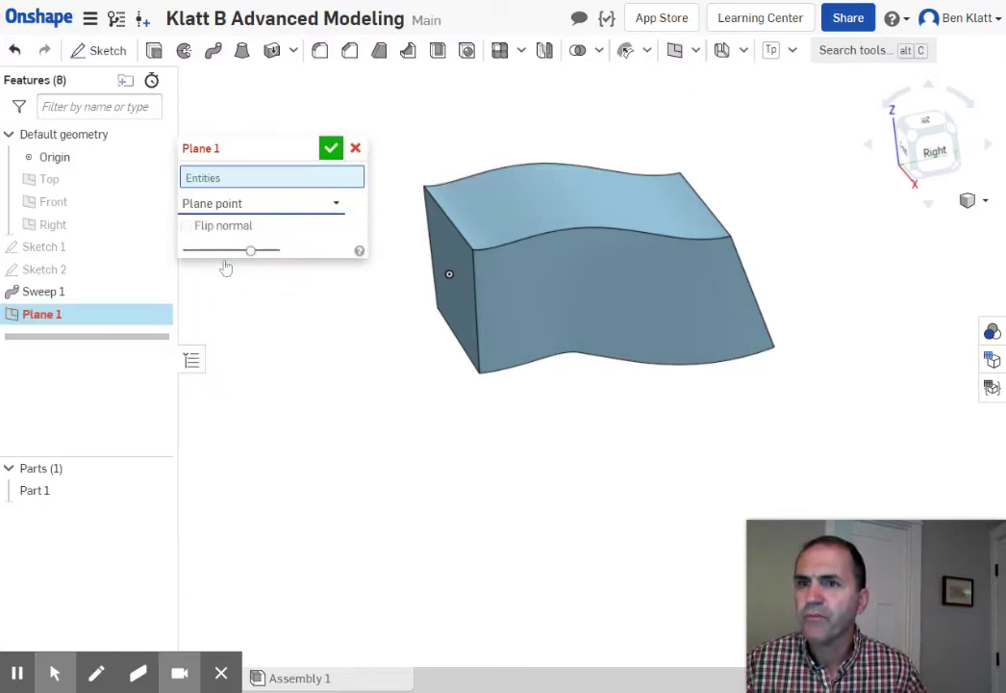
{"action": "left_click", "coordinate": [602, 228]}
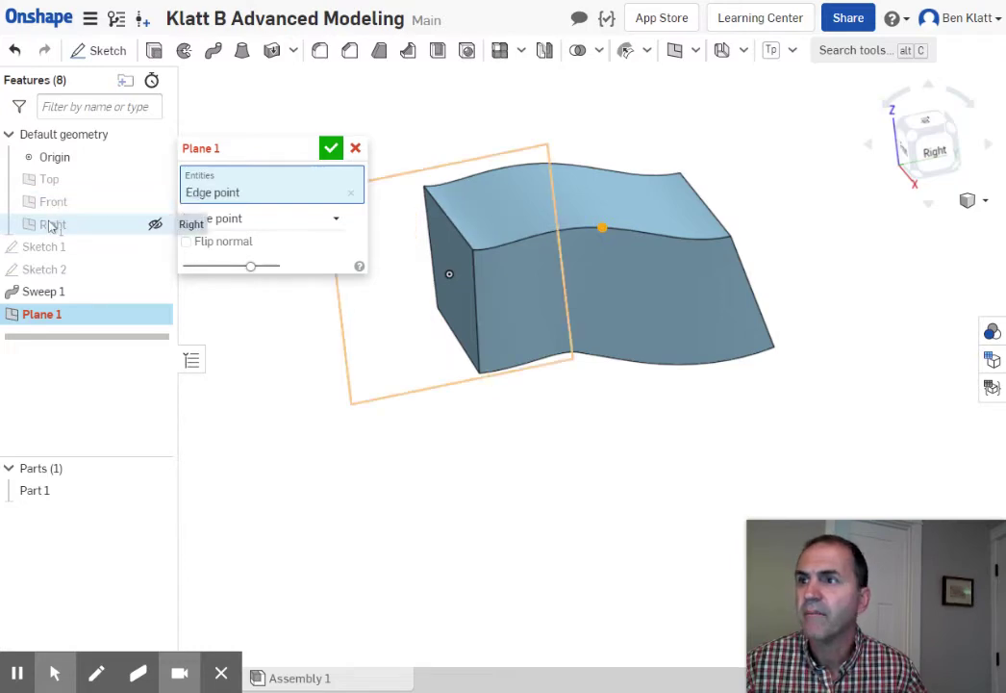
{"action": "left_click", "coordinate": [60, 182]}
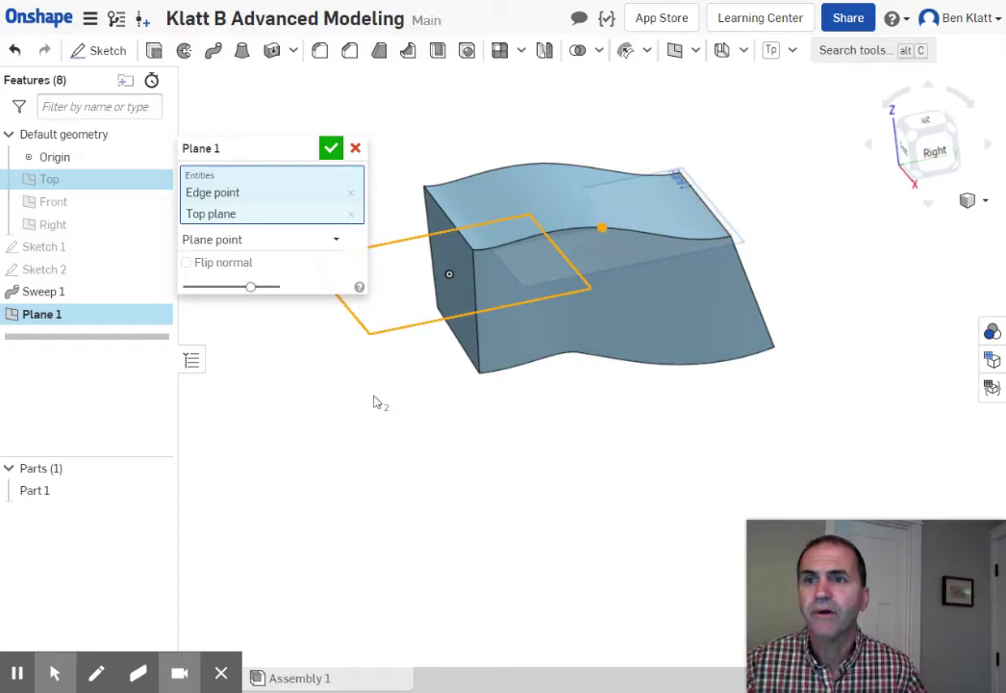
{"action": "left_click", "coordinate": [331, 151]}
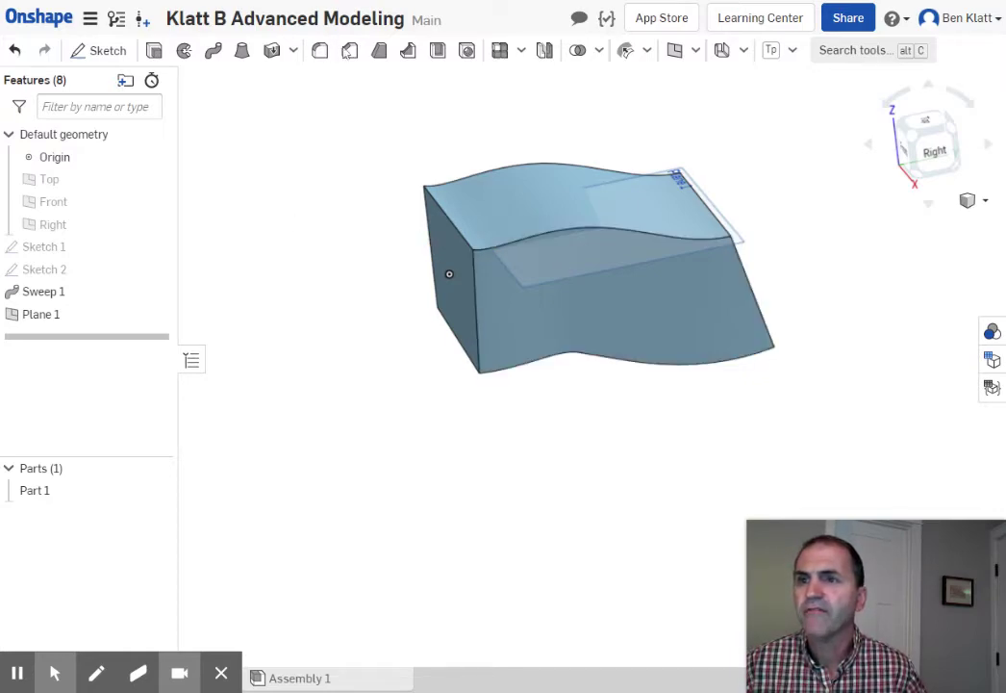
Create a Line angle plane through the upper edge of the solid's flat starting face, rotated 75° from that face
{"action": "left_click", "coordinate": [674, 50]}
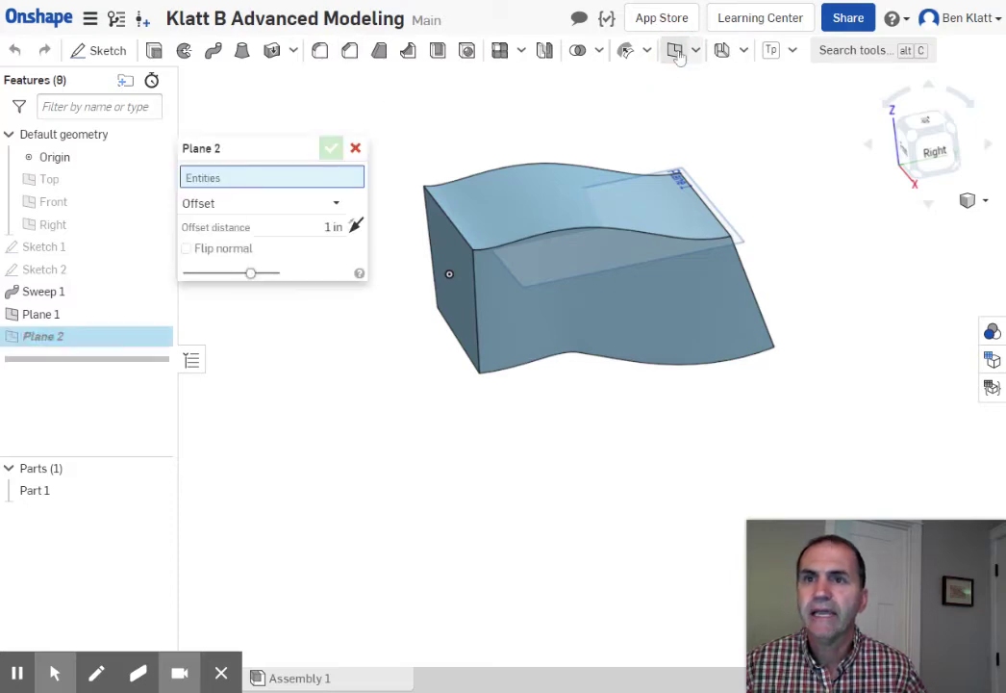
{"action": "left_click", "coordinate": [281, 204]}
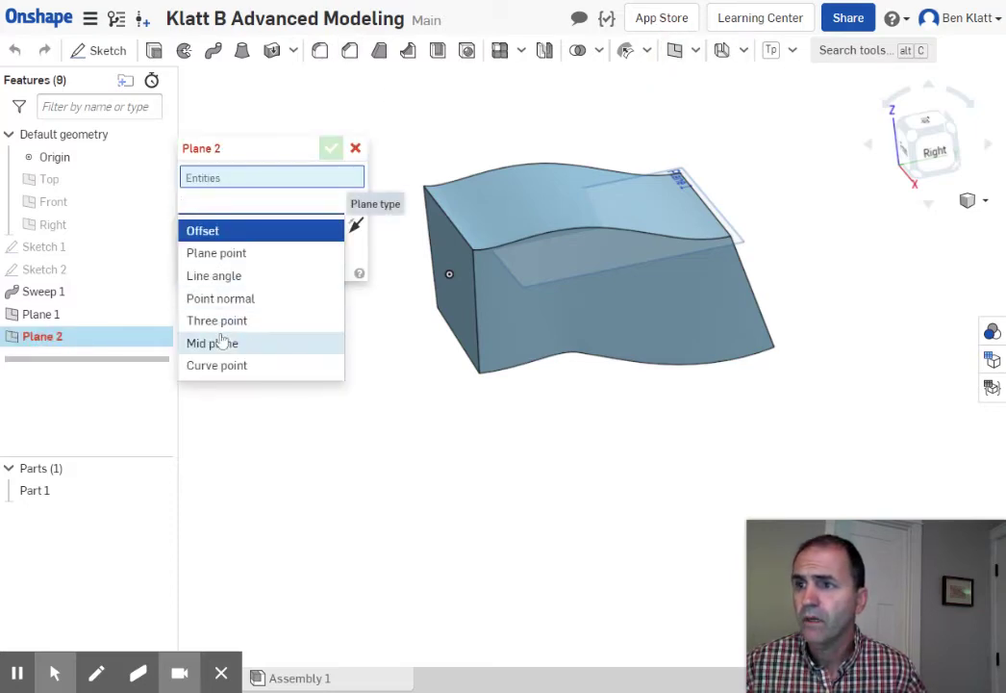
{"action": "left_click", "coordinate": [226, 277]}
{"action": "left_click", "coordinate": [460, 236]}
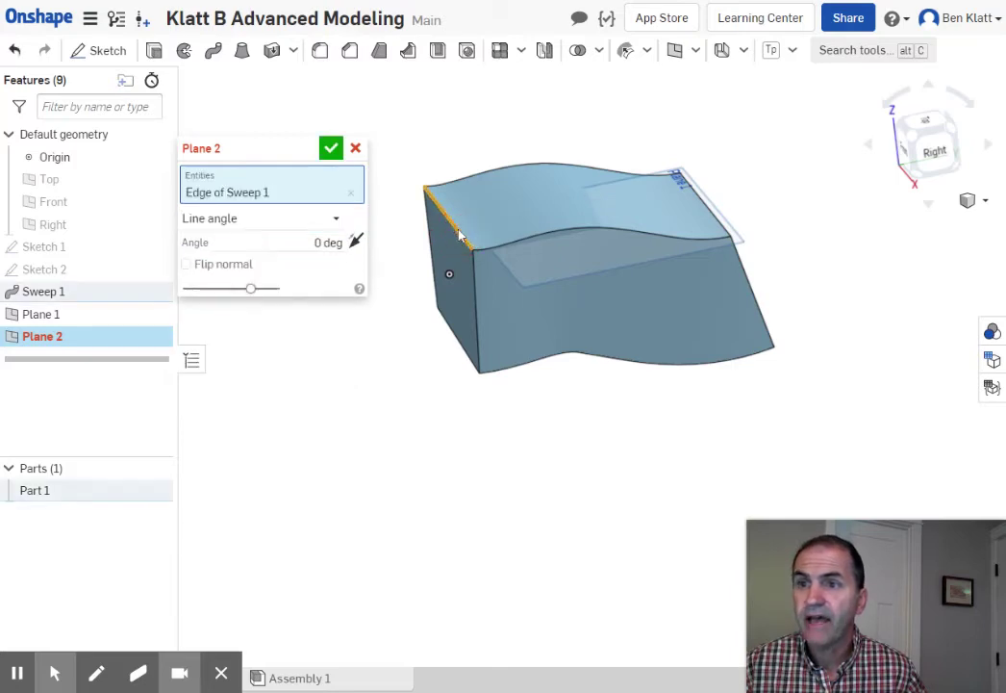
{"action": "left_click", "coordinate": [452, 270]}
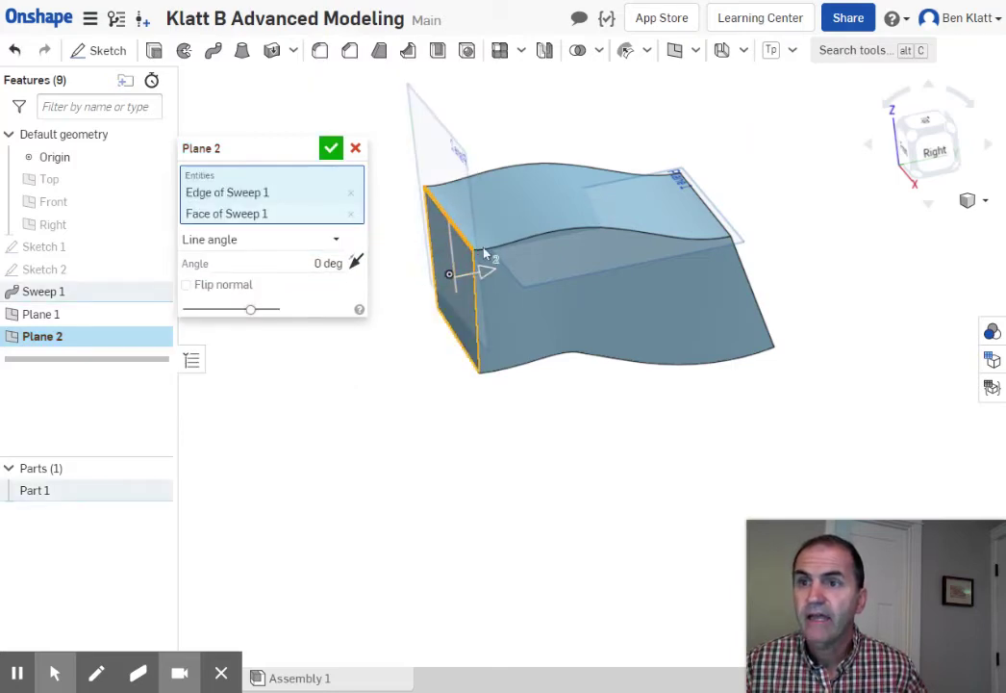
{"action": "left_click_drag", "start_coordinate": [486, 279], "coordinate": [554, 183]}
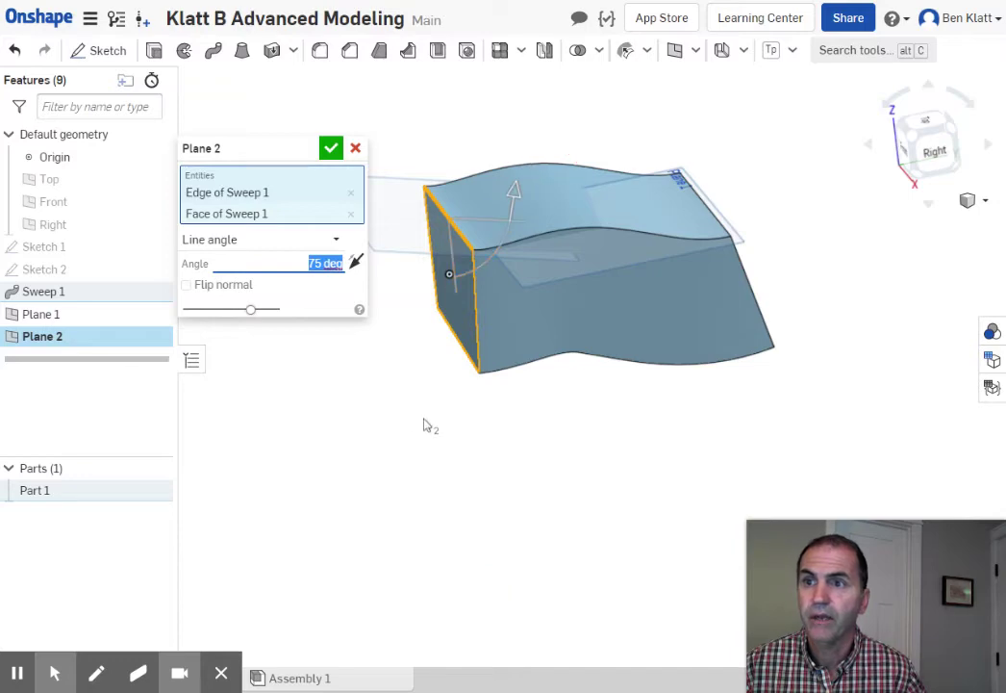
{"action": "left_click", "coordinate": [331, 149]}
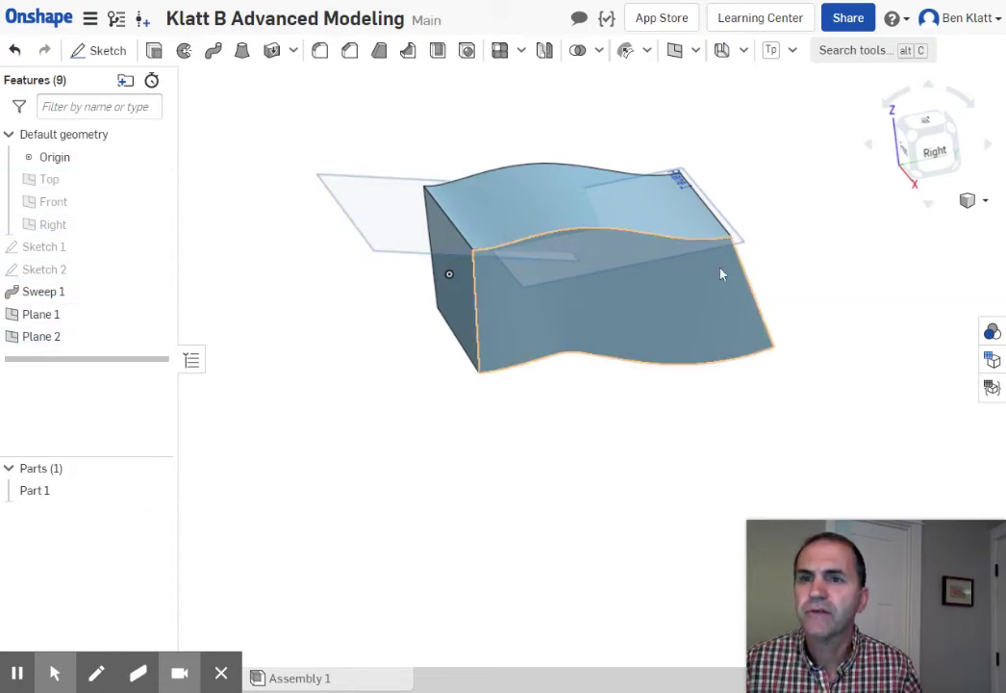
Hide the 75° angled plane and start a sketch on Plane 1 at the crest of the solid
{"action": "left_click", "coordinate": [156, 337]}
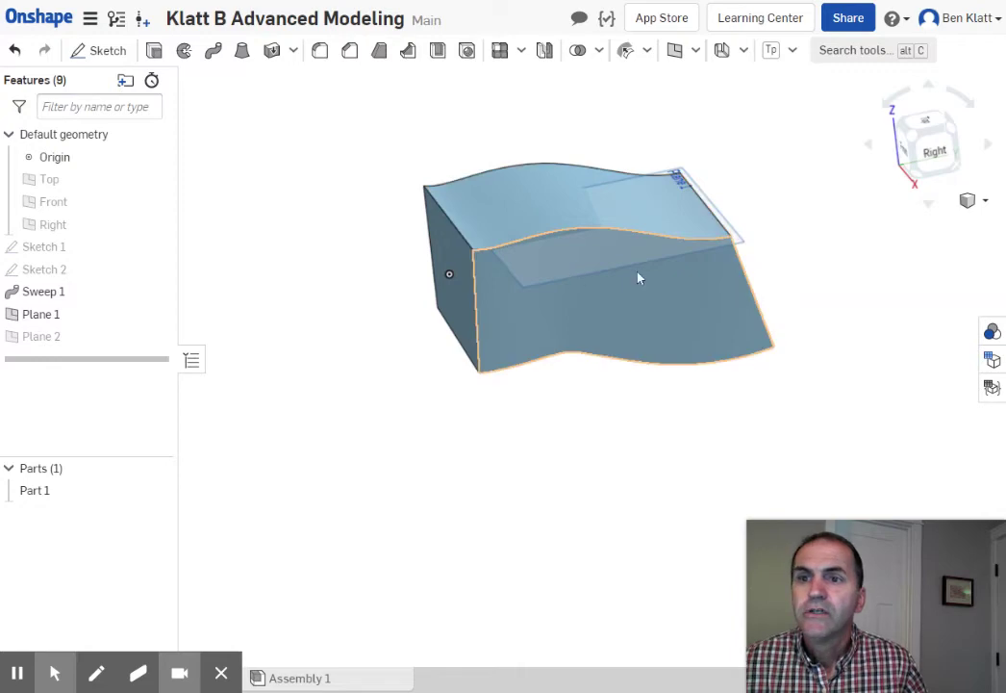
{"action": "right_click", "coordinate": [744, 248]}
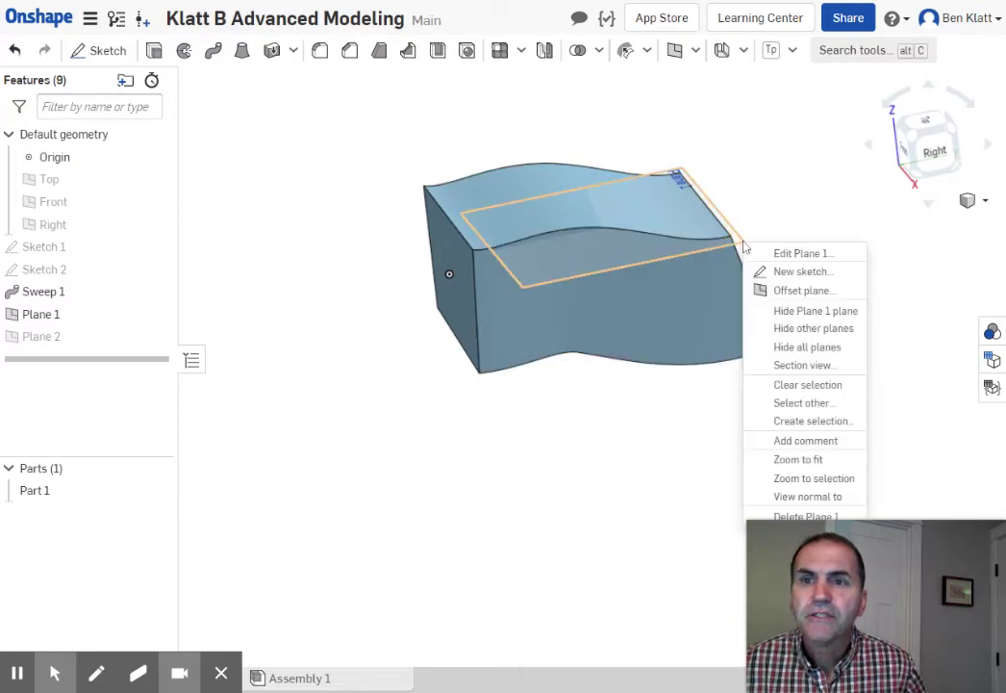
{"action": "left_click", "coordinate": [791, 272]}
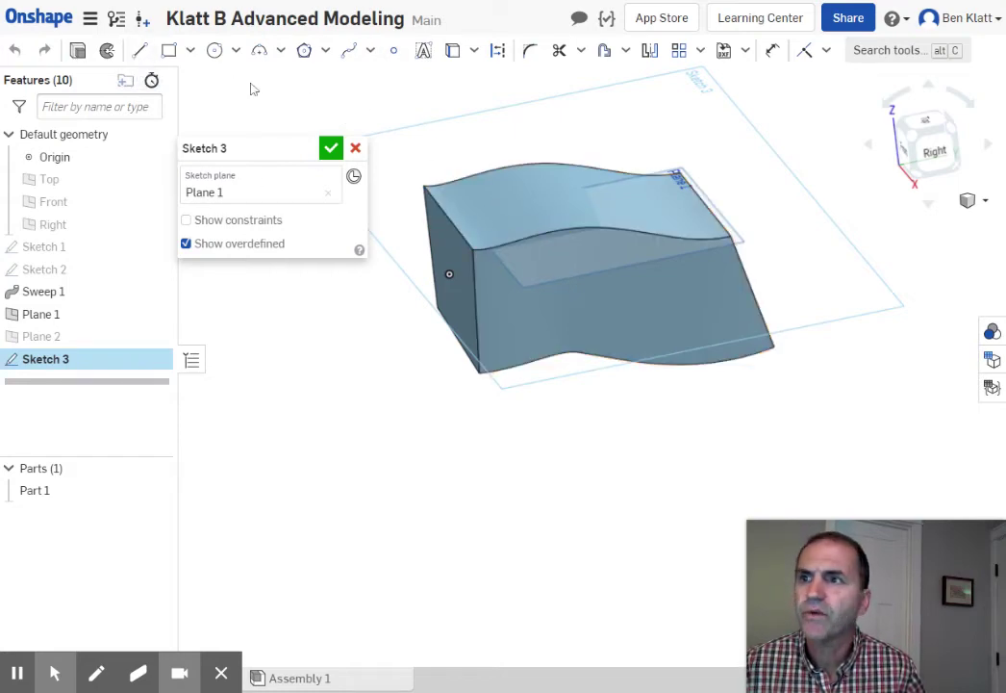
{"action": "left_click", "coordinate": [140, 50]}
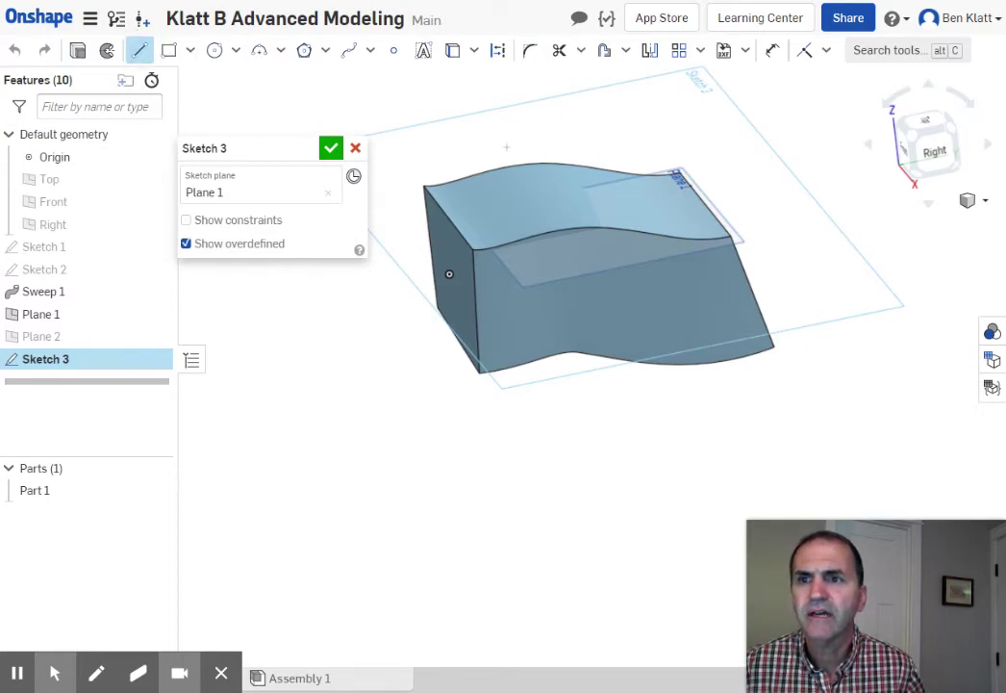
{"action": "left_click_drag", "start_coordinate": [507, 148], "coordinate": [526, 159]}
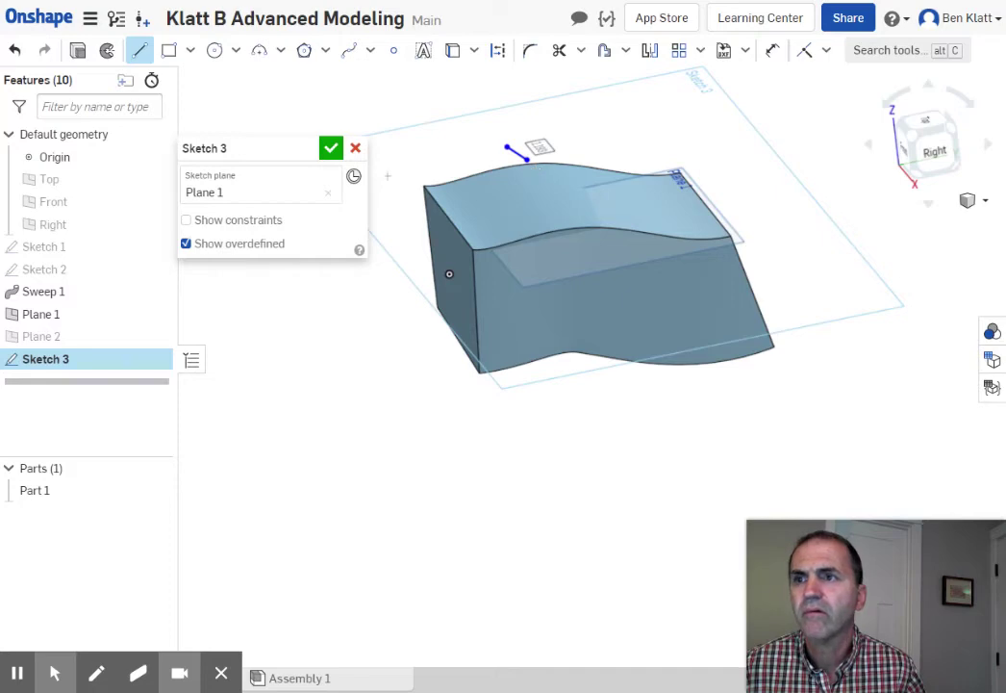
{"action": "left_click", "coordinate": [15, 50]}
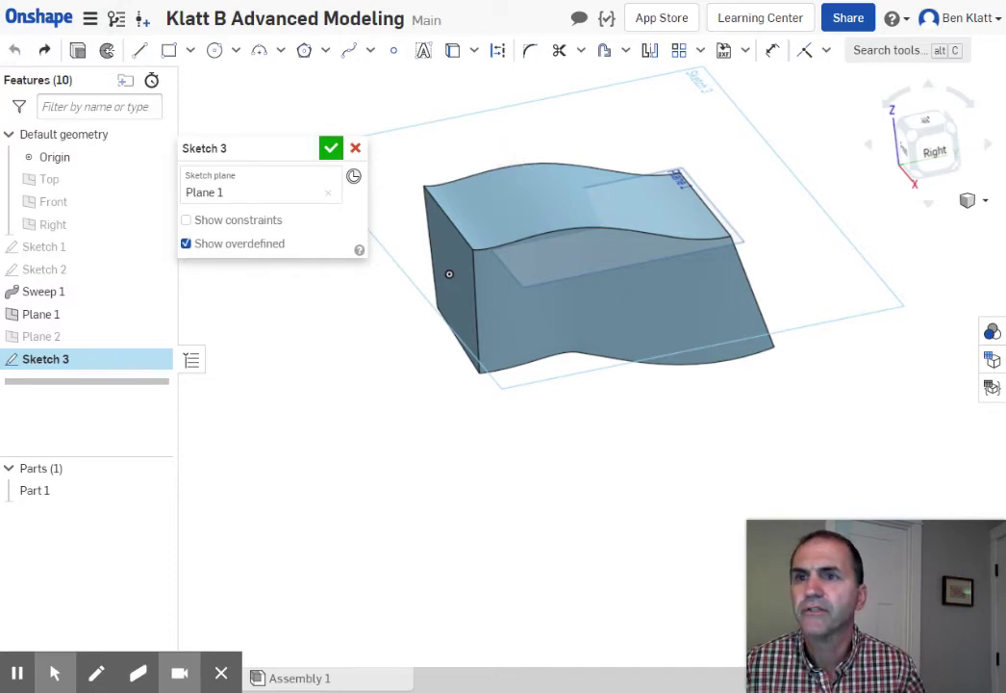
Draw a straight line diagonally across the whole solid on Plane 1, extending past both of its long sides
{"action": "left_click", "coordinate": [140, 50]}
{"action": "mouse_move", "coordinate": [503, 133]}
{"action": "left_mouse_down"}
{"action": "mouse_move", "coordinate": [574, 180]}
{"action": "mouse_move", "coordinate": [707, 308]}
{"action": "mouse_move", "coordinate": [740, 294]}
{"action": "left_mouse_up"}
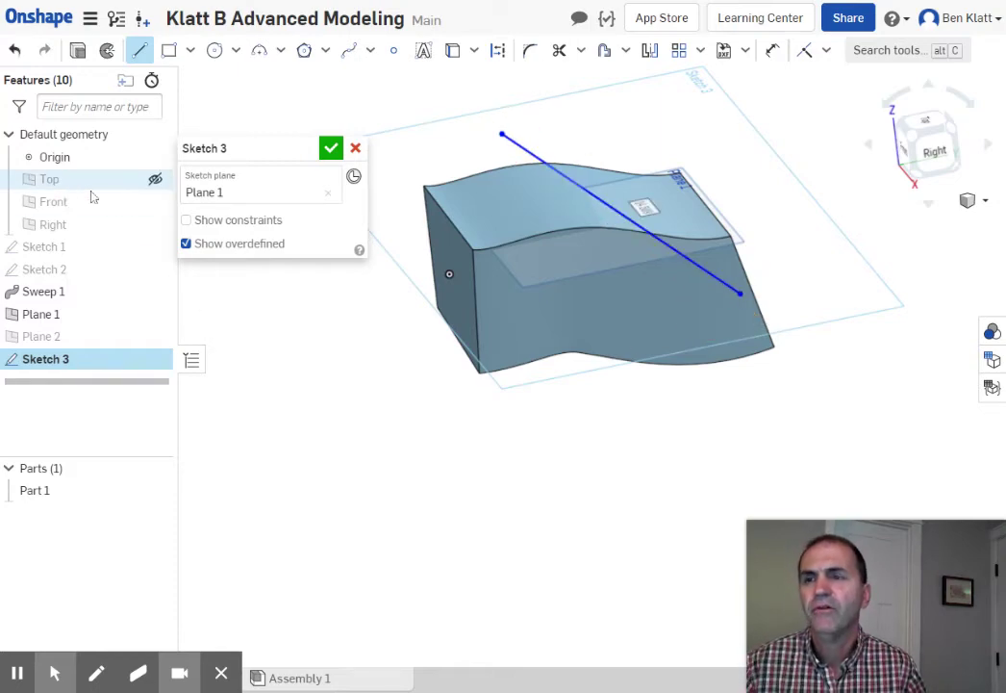
Finish the sketch and create a Line angle plane through the diagonal sketch line, rotated 20° from Plane 1 with the rotation direction reversed
{"action": "left_click", "coordinate": [331, 149]}
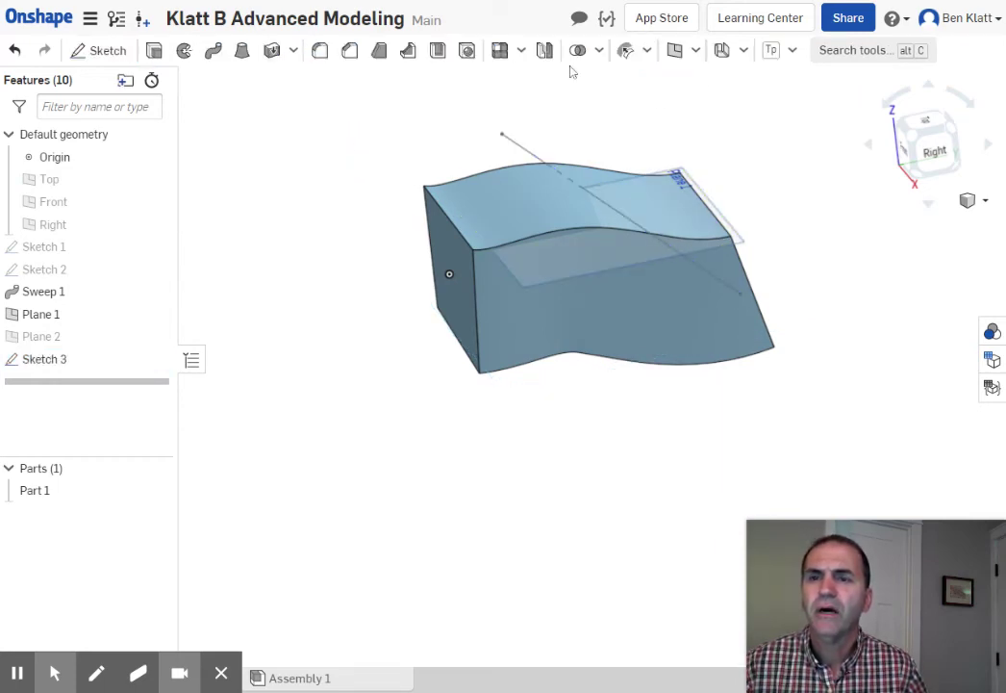
{"action": "left_click", "coordinate": [674, 51]}
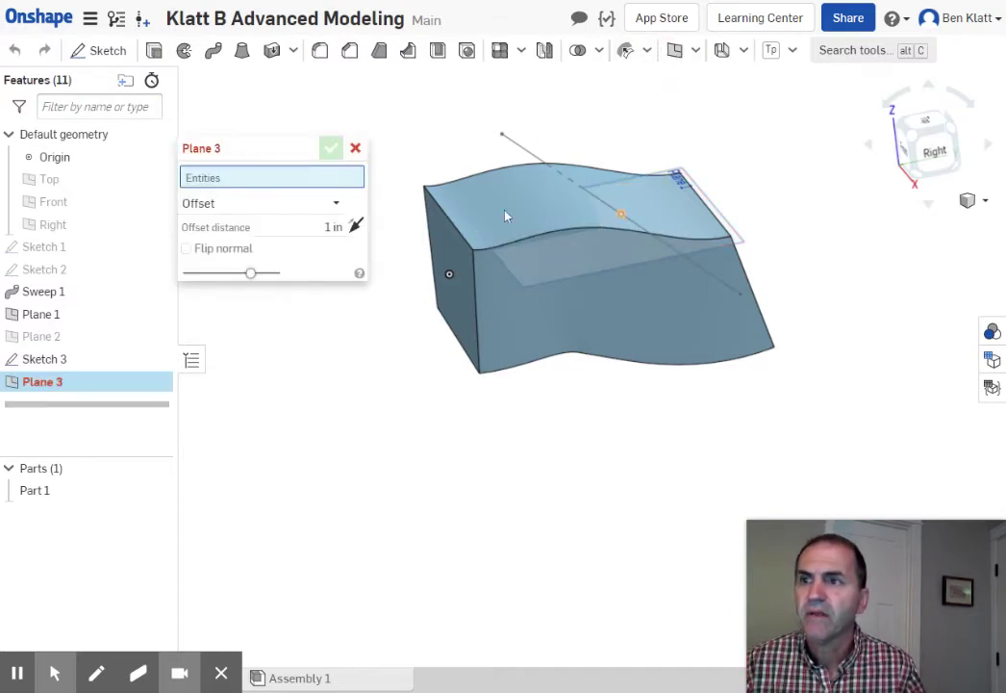
{"action": "left_click", "coordinate": [314, 207]}
{"action": "left_click", "coordinate": [216, 275]}
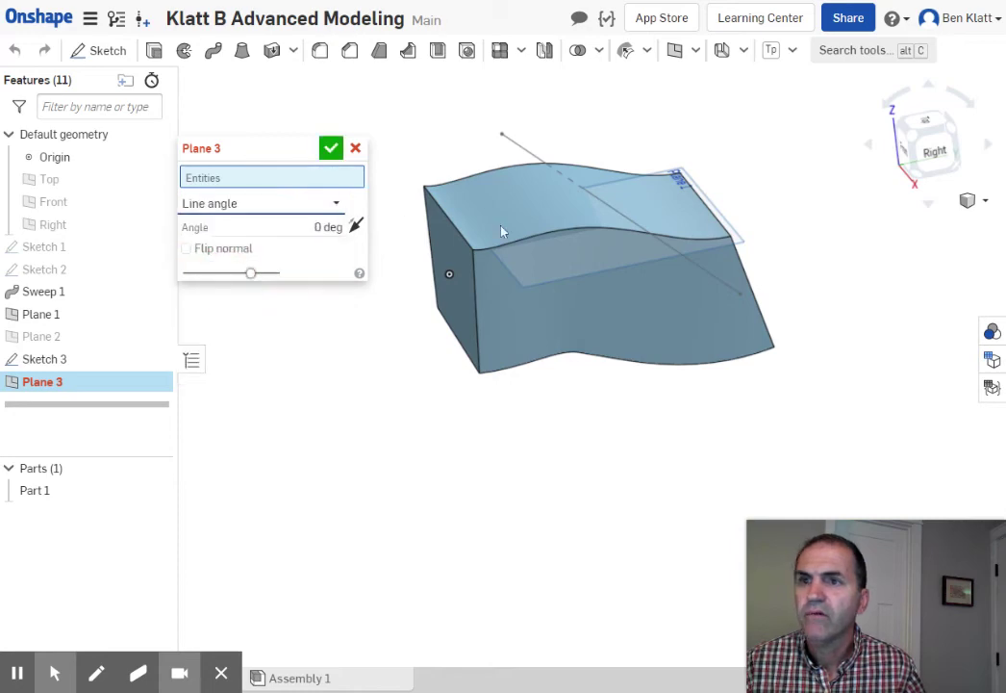
{"action": "left_click", "coordinate": [528, 153]}
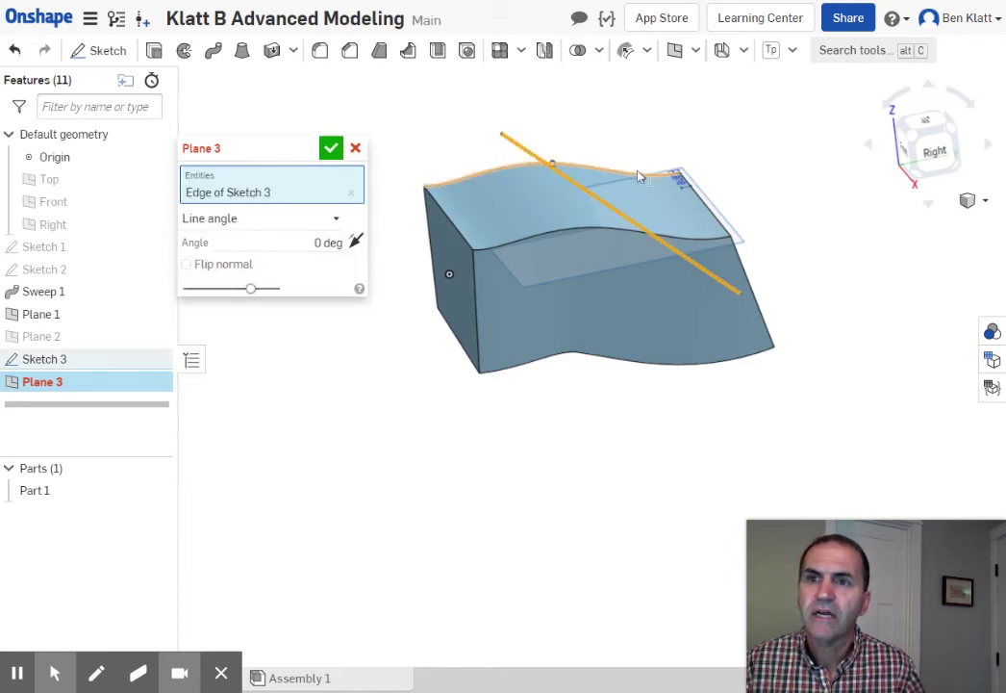
{"action": "left_click", "coordinate": [741, 247]}
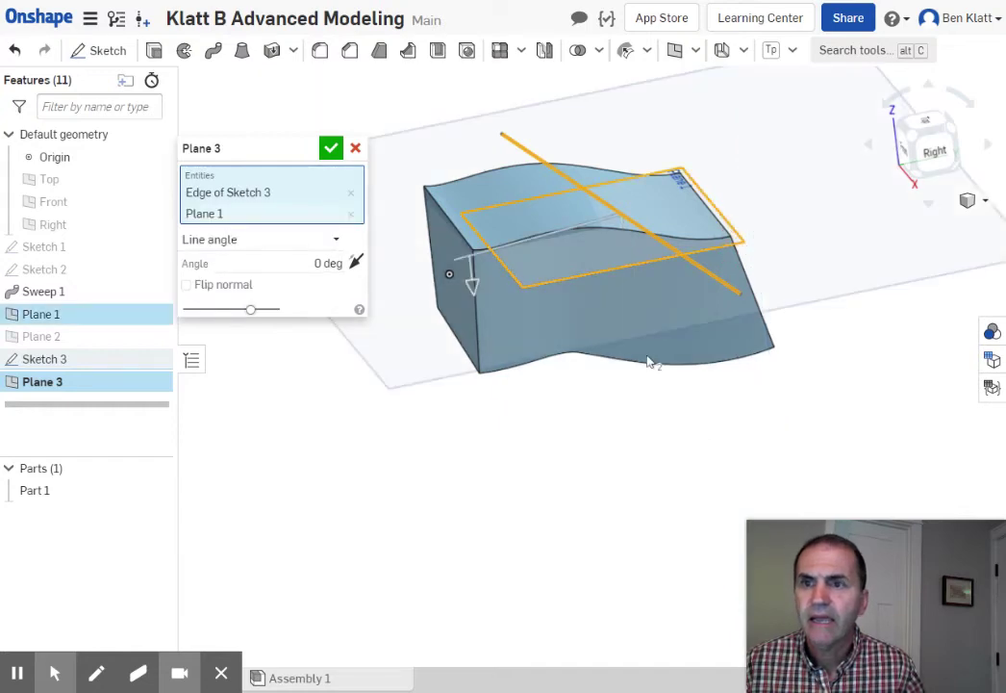
{"action": "left_click_drag", "start_coordinate": [469, 286], "coordinate": [484, 338]}
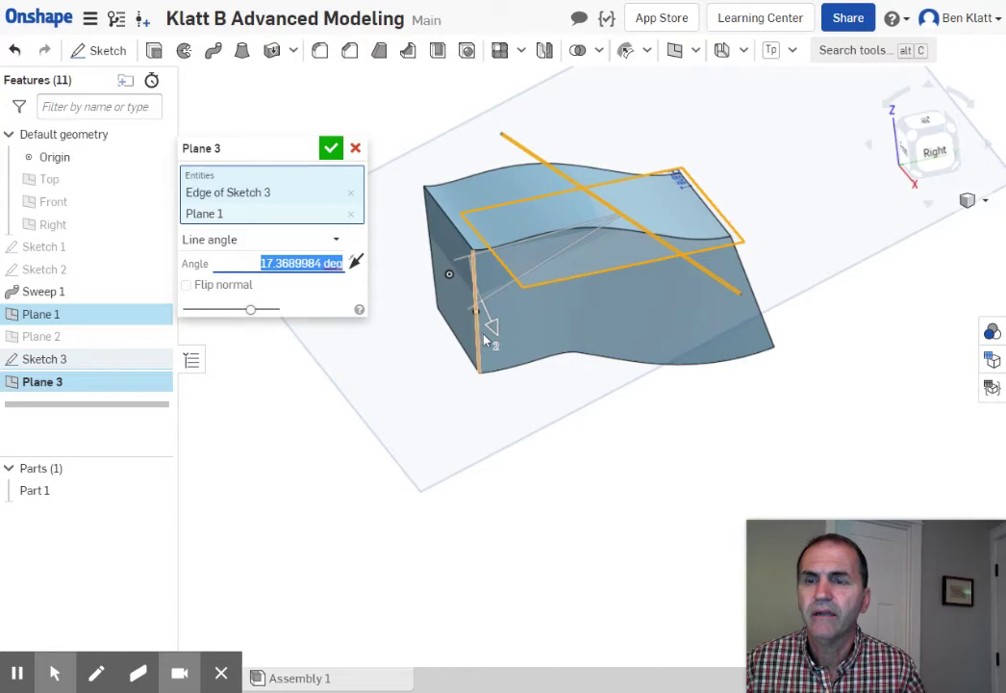
{"action": "mouse_move", "coordinate": [649, 470]}
{"action": "right_mouse_down"}
{"action": "mouse_move", "coordinate": [640, 428]}
{"action": "mouse_move", "coordinate": [646, 455]}
{"action": "right_mouse_up"}
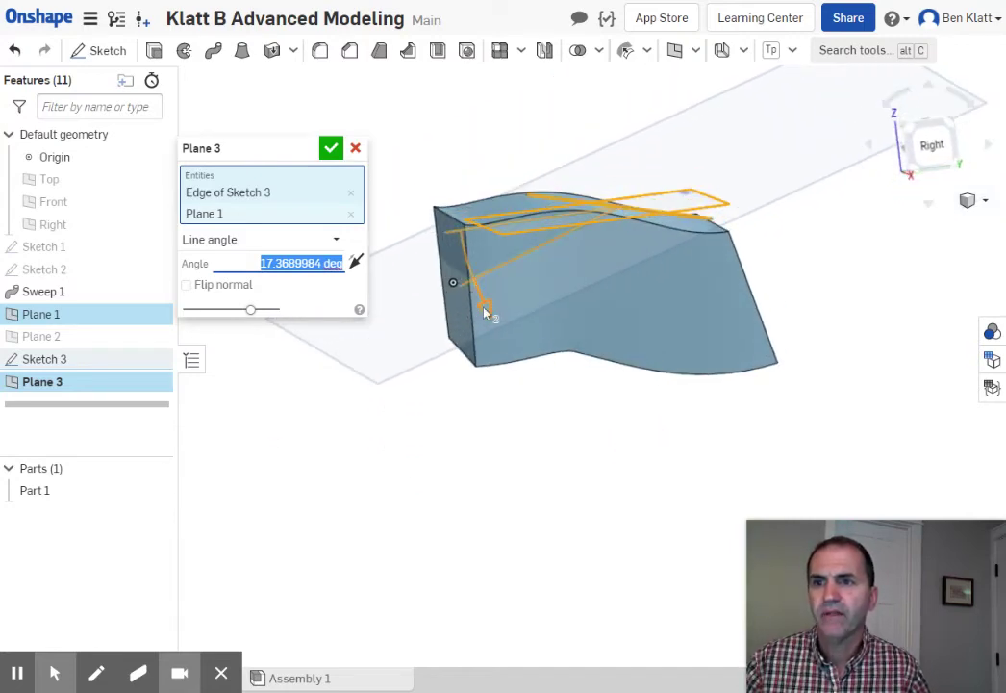
{"action": "left_click_drag", "start_coordinate": [485, 308], "coordinate": [473, 203]}
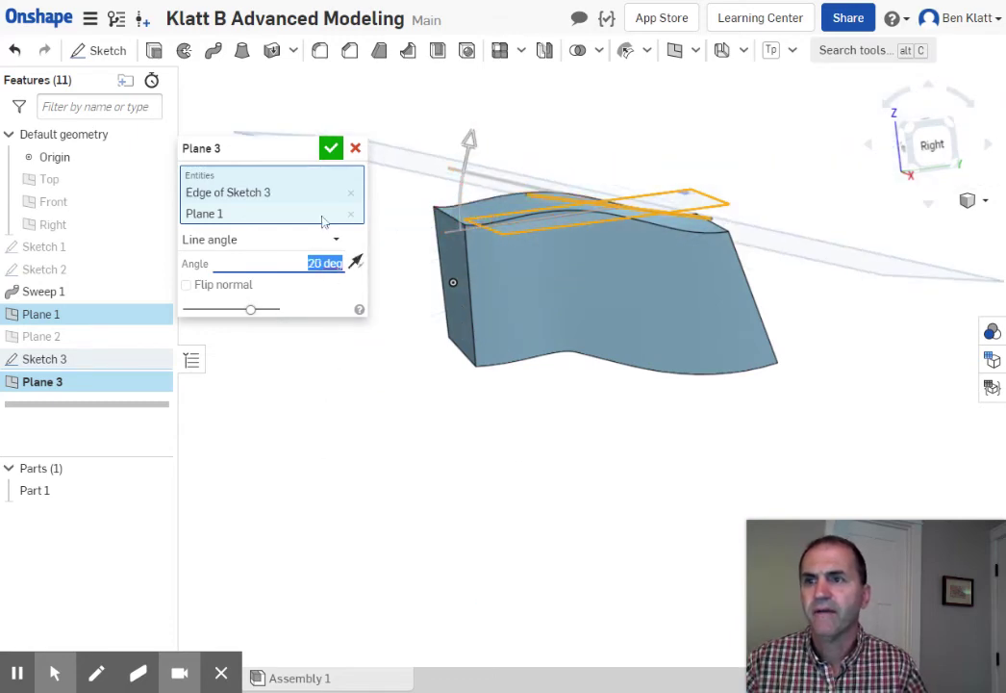
{"action": "left_click", "coordinate": [330, 149]}
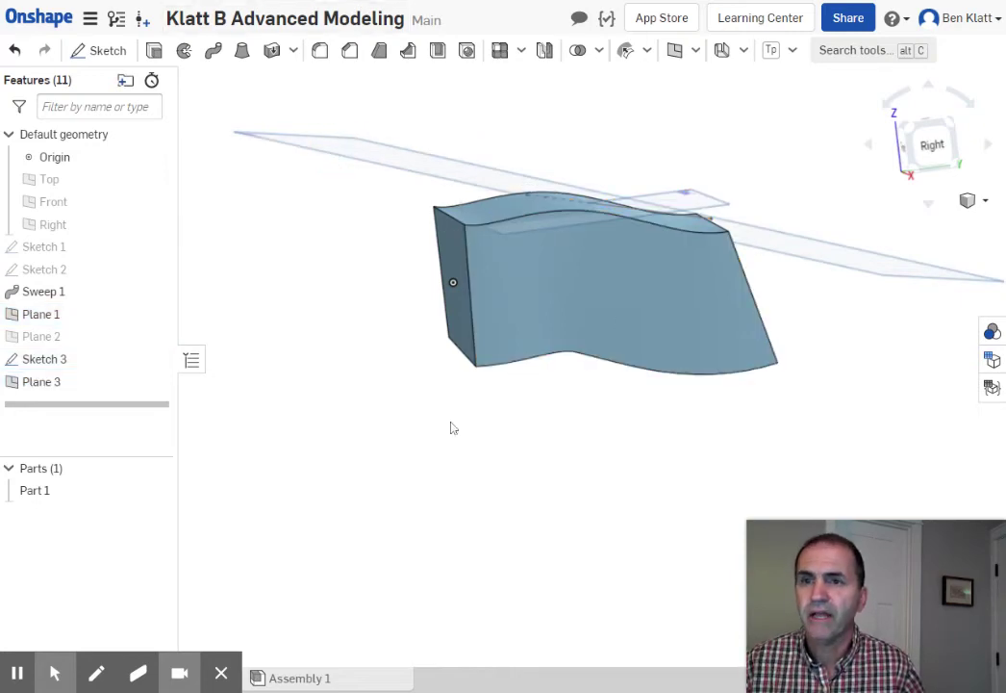
Create an Offset plane parallel to the 20° angled plane, a short distance above it on the side away from the solid
{"action": "middle_click_drag", "start_coordinate": [474, 426], "coordinate": [483, 435]}
{"action": "right_click_drag", "start_coordinate": [496, 419], "coordinate": [532, 411]}
{"action": "left_click", "coordinate": [675, 50]}
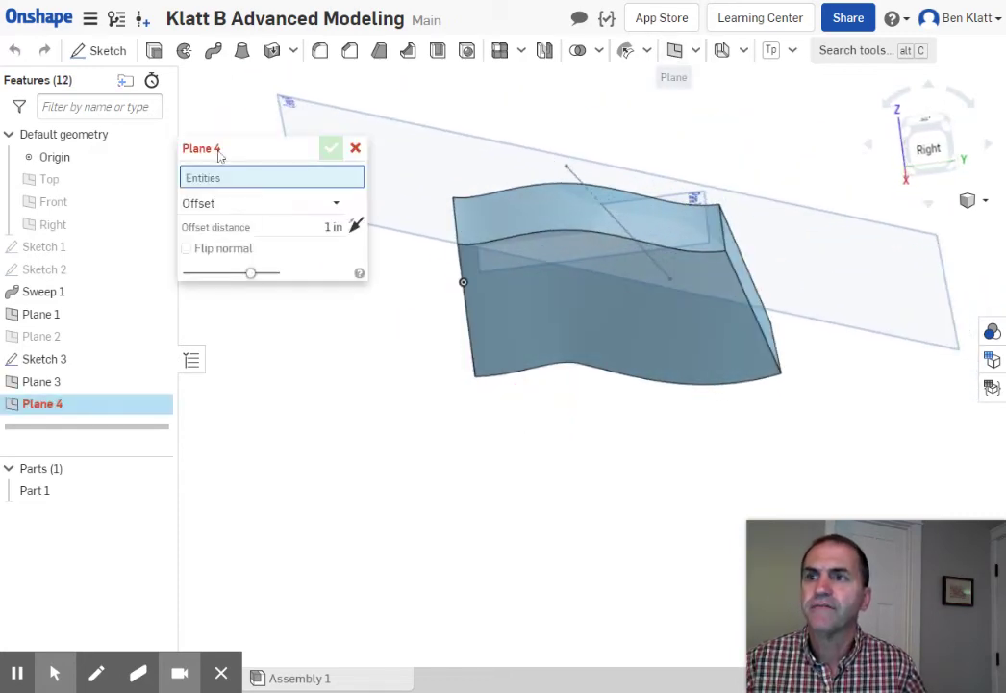
{"action": "left_click", "coordinate": [405, 235]}
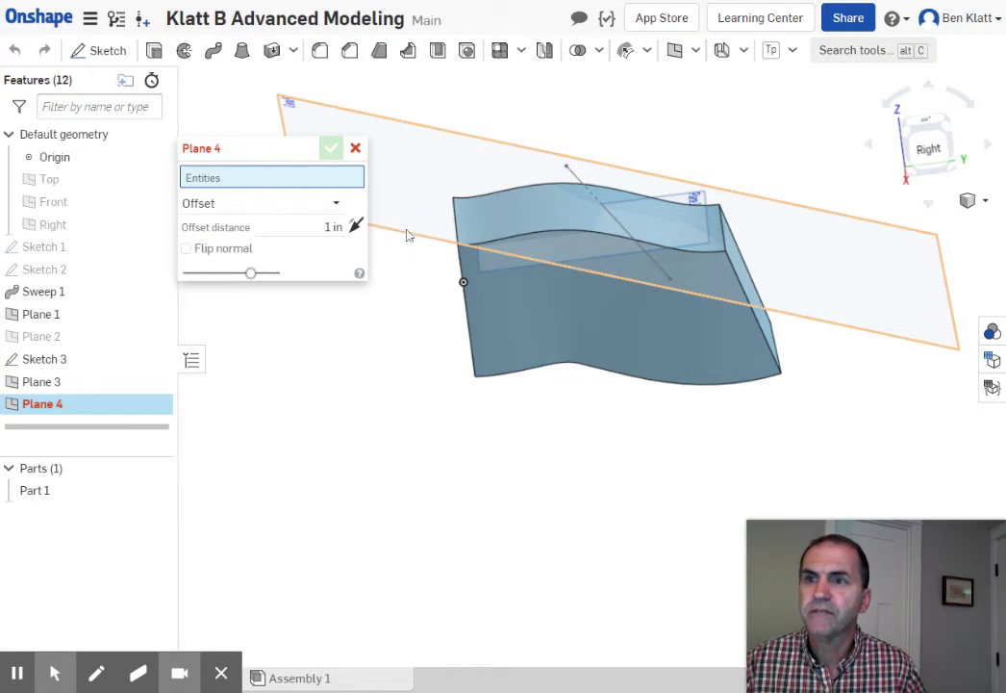
{"action": "left_click_drag", "start_coordinate": [406, 229], "coordinate": [417, 207]}
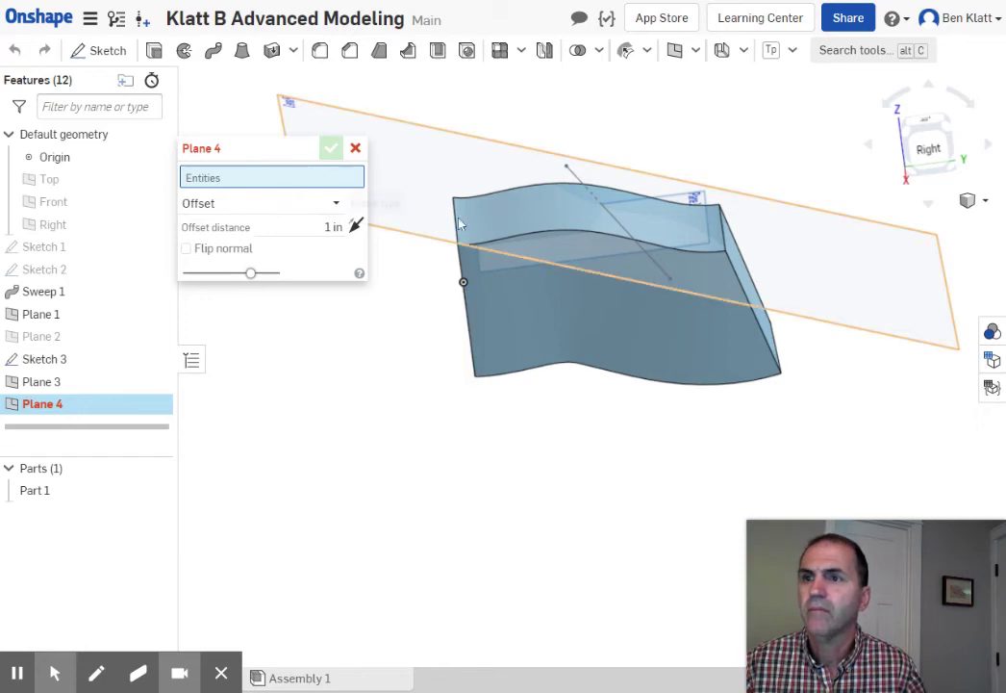
{"action": "left_click", "coordinate": [420, 238]}
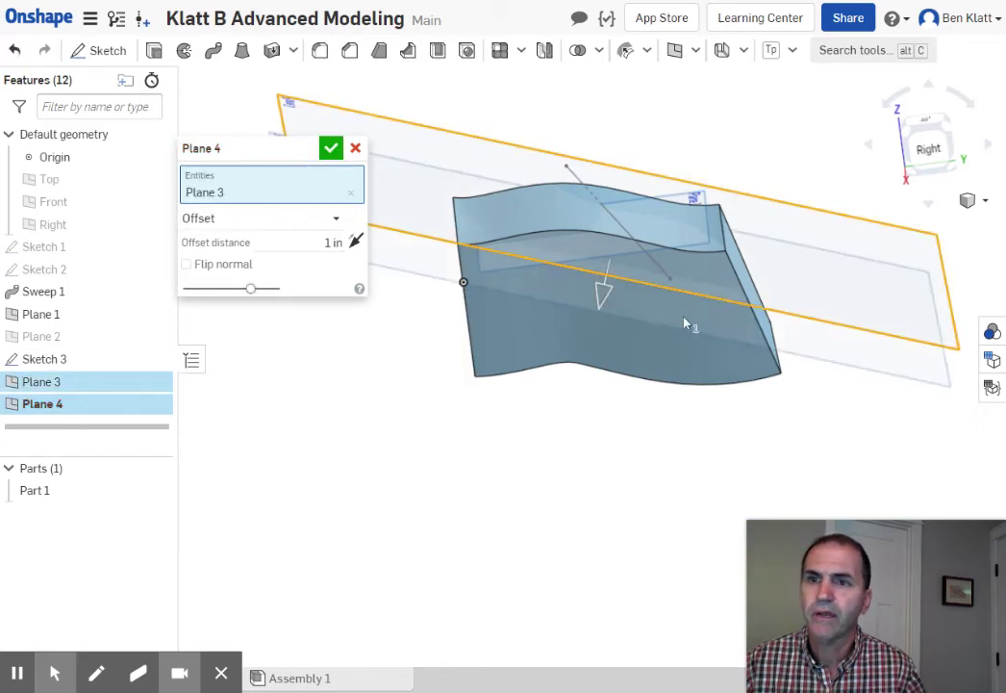
{"action": "left_click_drag", "start_coordinate": [599, 308], "coordinate": [631, 254]}
{"action": "left_click", "coordinate": [330, 147]}
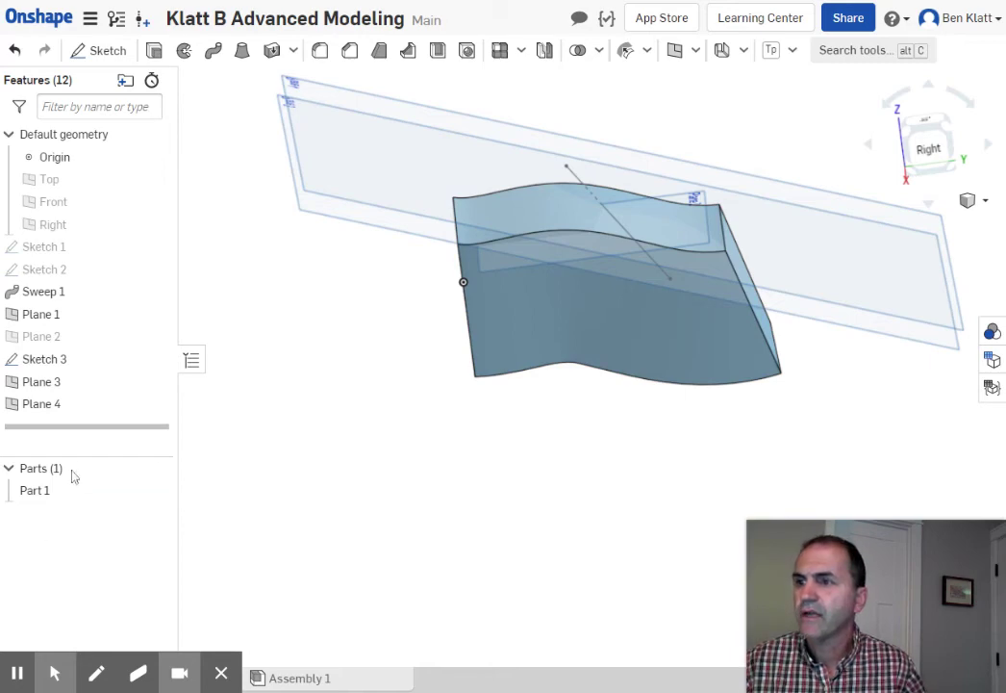
Hide the 20° angled plane, the diagonal line sketch and Plane 1, leaving only the offset plane shown
{"action": "left_click", "coordinate": [155, 381]}
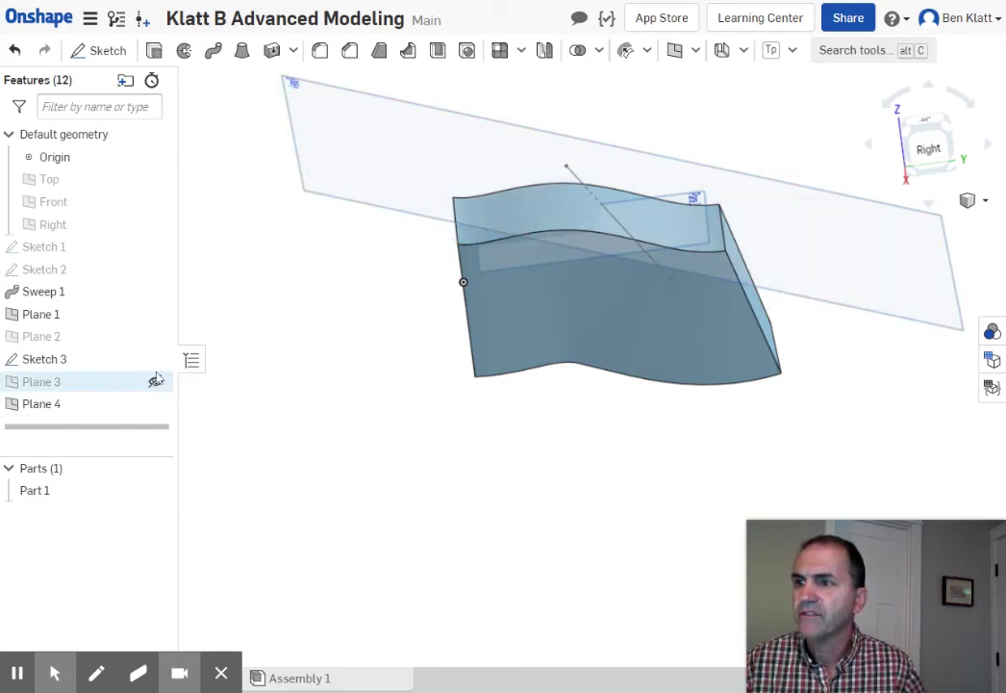
{"action": "left_click", "coordinate": [156, 359]}
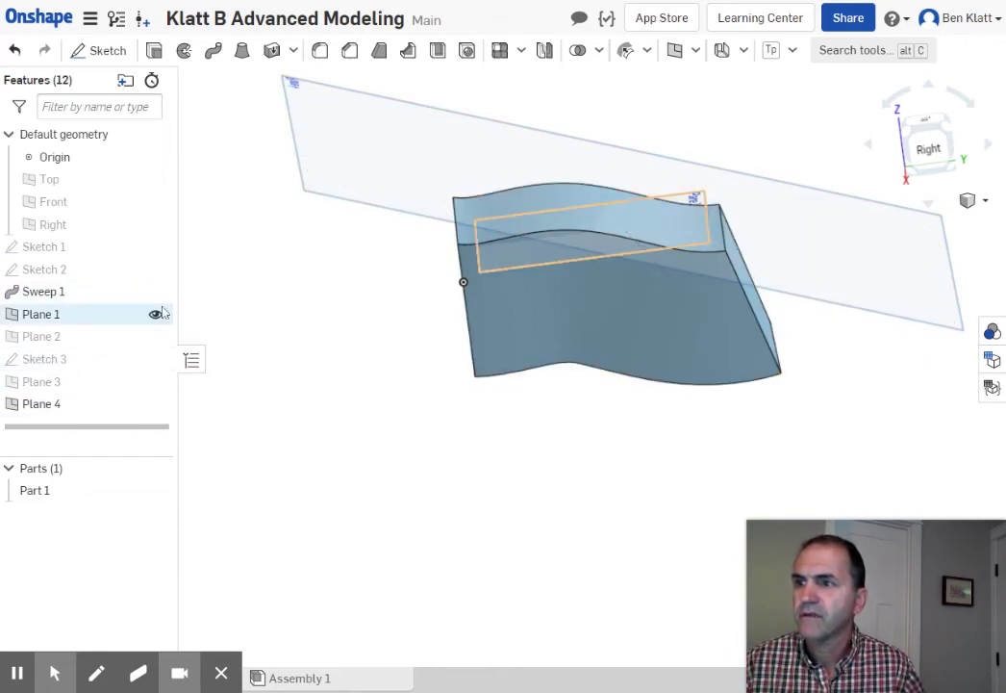
{"action": "left_click", "coordinate": [154, 316]}
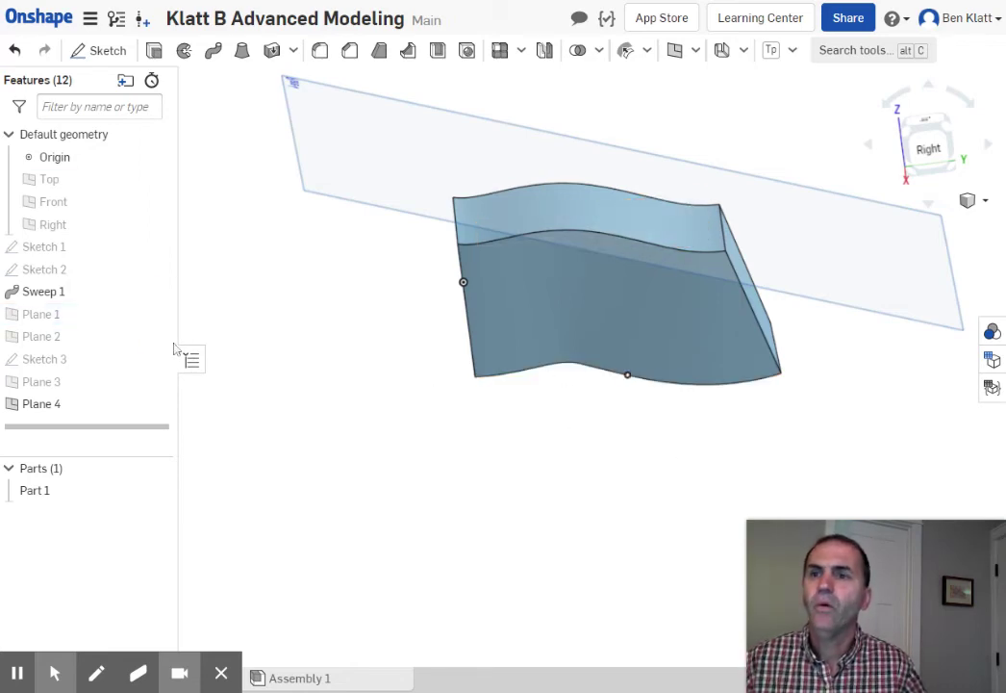
Sketch a slanted ellipse about 2.24 in along its long axis on the offset plane, over the solid near its flat starting face
{"action": "left_click", "coordinate": [103, 55]}
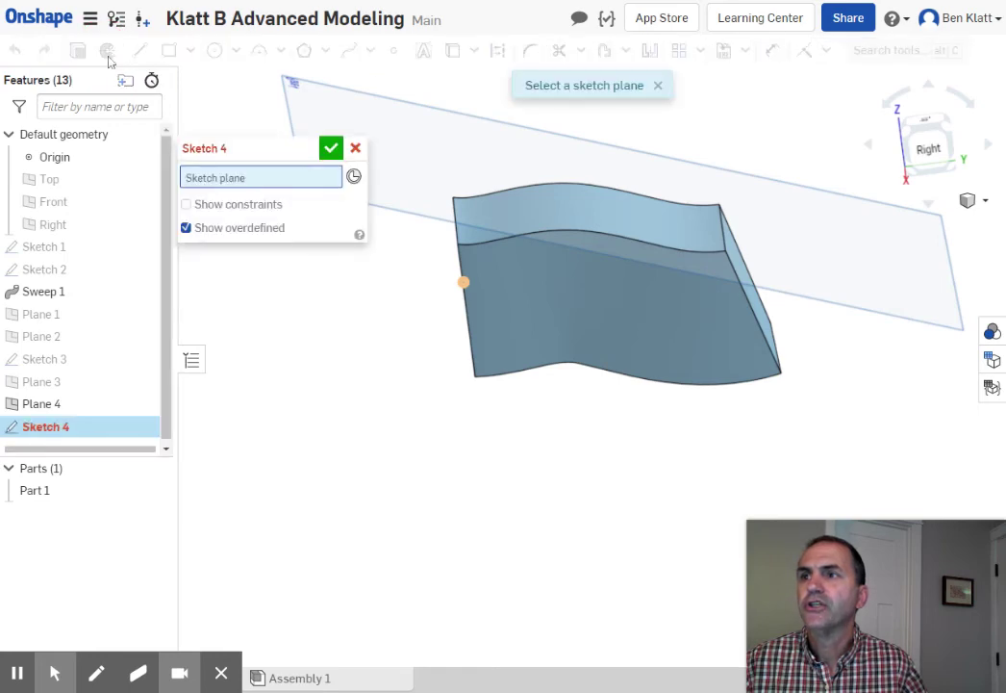
{"action": "left_click", "coordinate": [435, 217]}
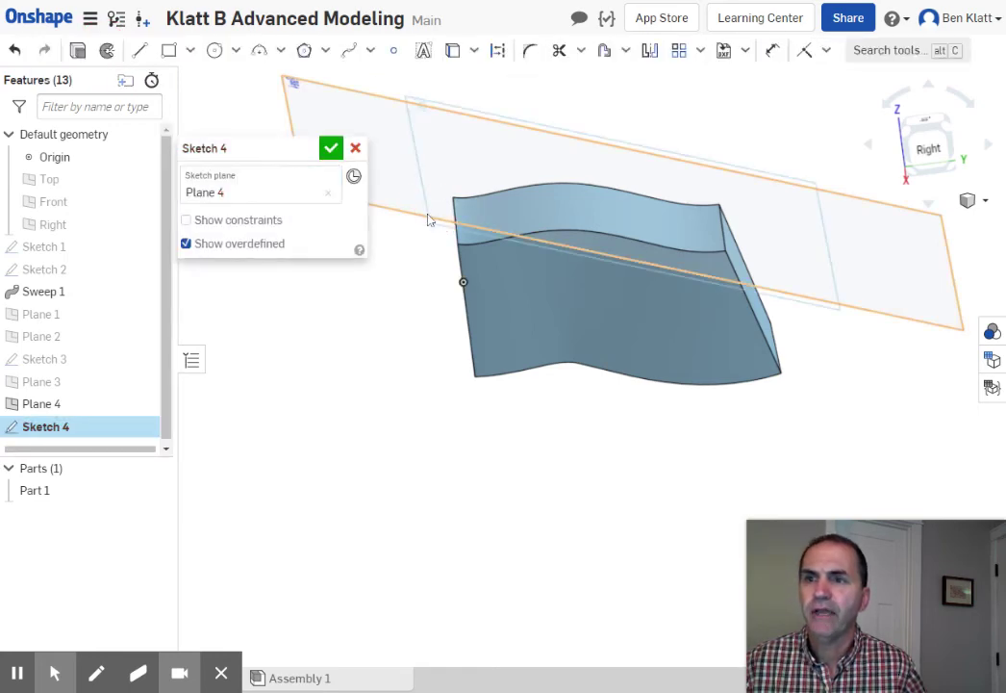
{"action": "mouse_move", "coordinate": [512, 404]}
{"action": "right_mouse_down"}
{"action": "mouse_move", "coordinate": [508, 417]}
{"action": "mouse_move", "coordinate": [528, 399]}
{"action": "right_mouse_up"}
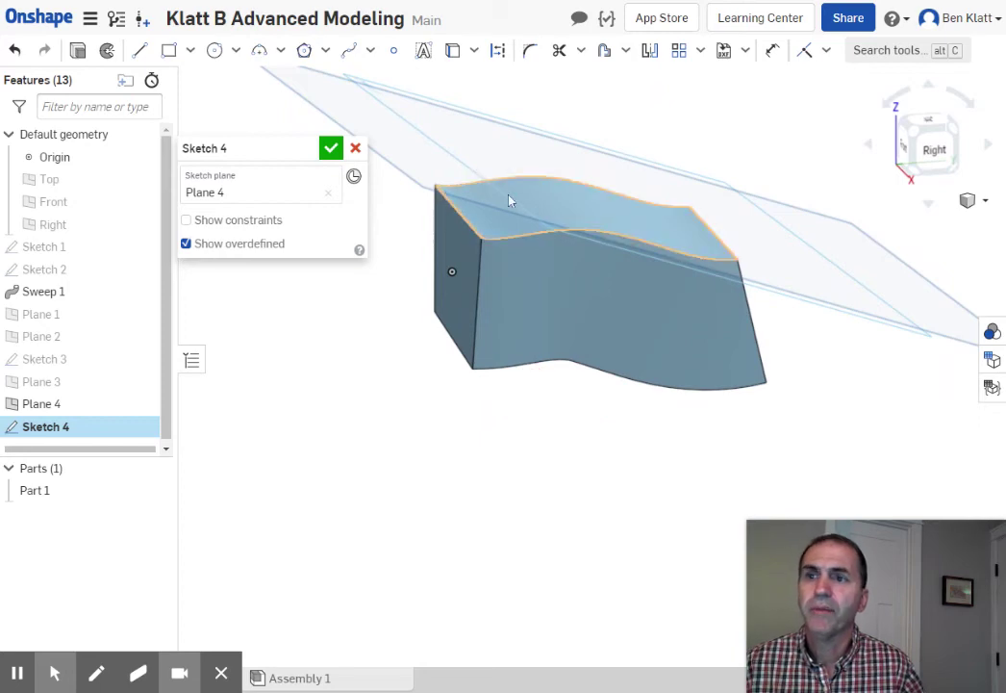
{"action": "right_click", "coordinate": [434, 173]}
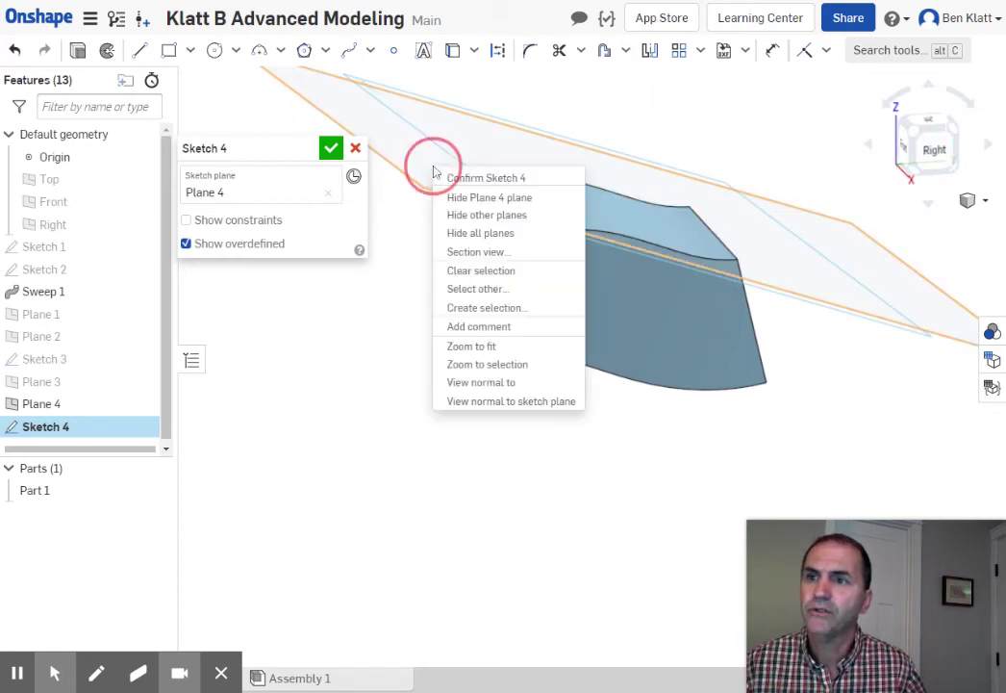
{"action": "left_click", "coordinate": [498, 402]}
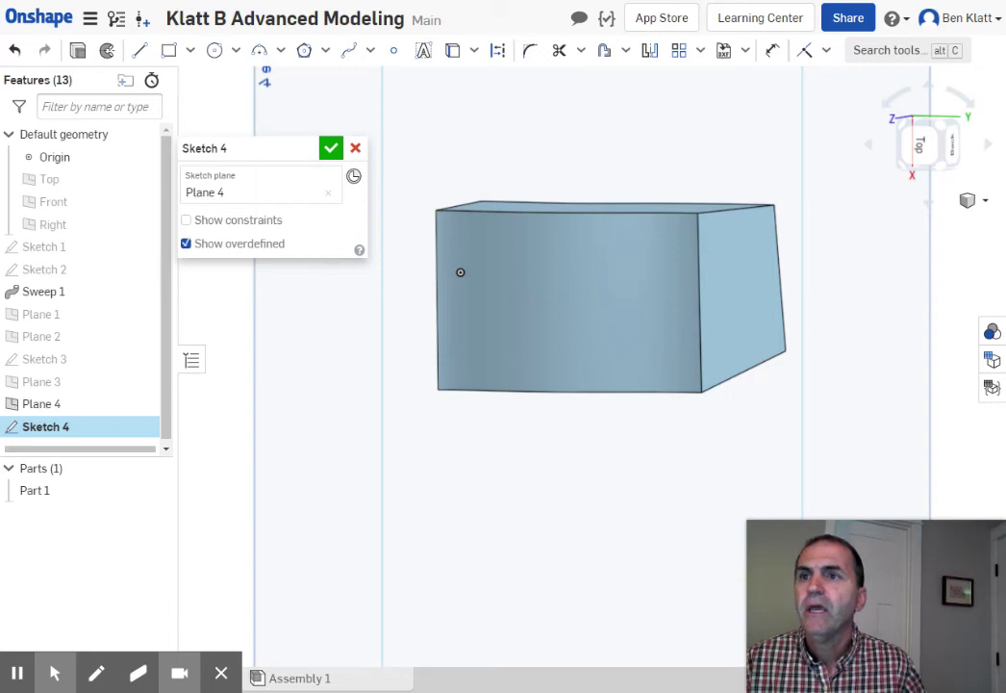
{"action": "left_click", "coordinate": [236, 51]}
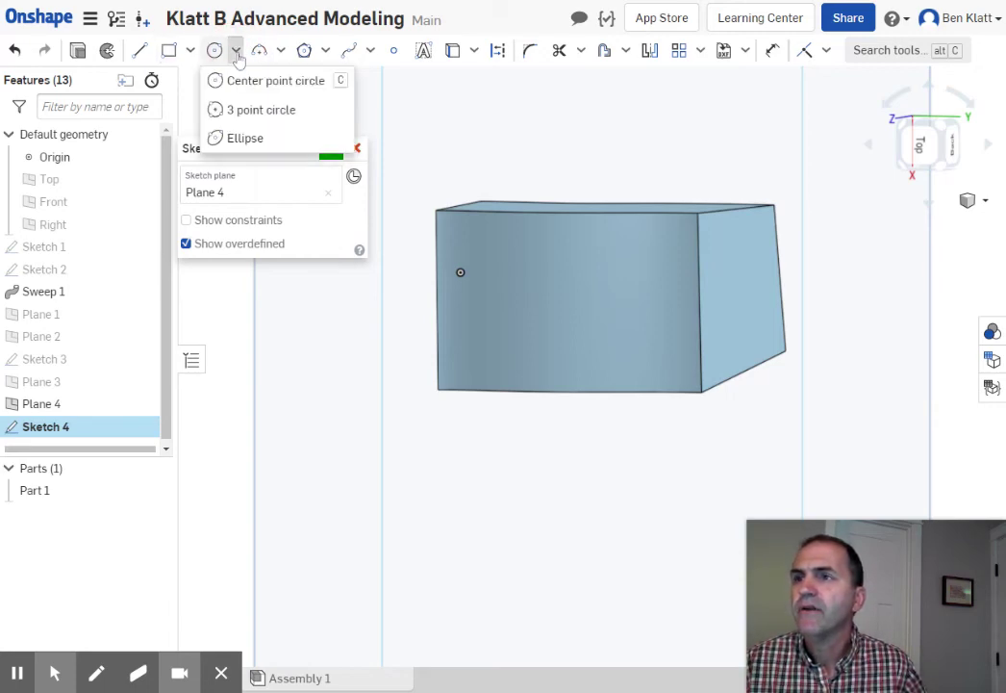
{"action": "left_click", "coordinate": [235, 137]}
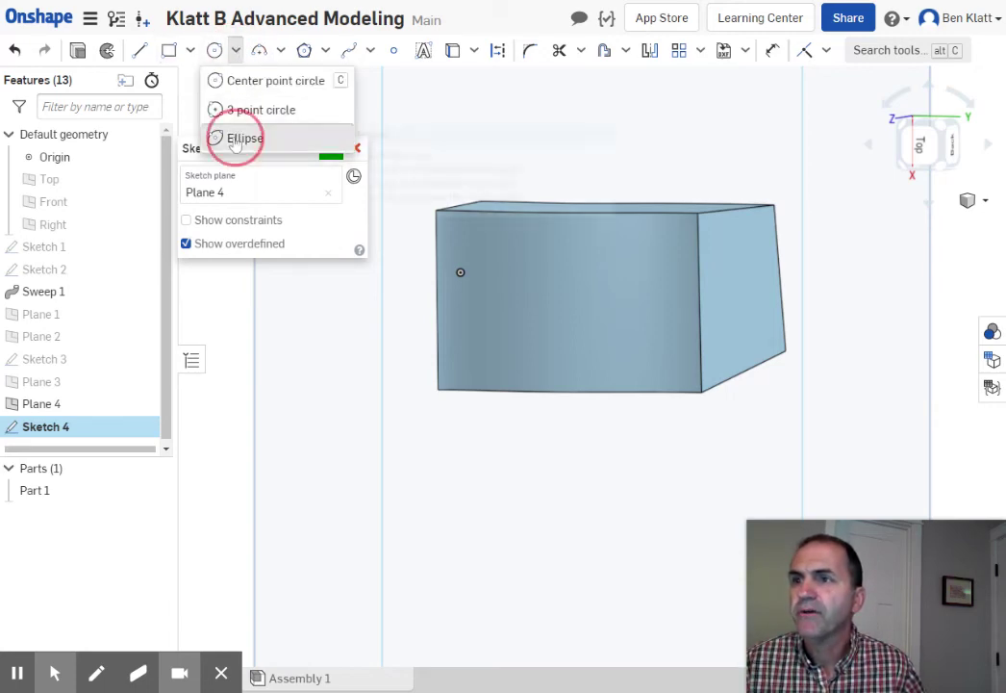
{"action": "left_click", "coordinate": [508, 306]}
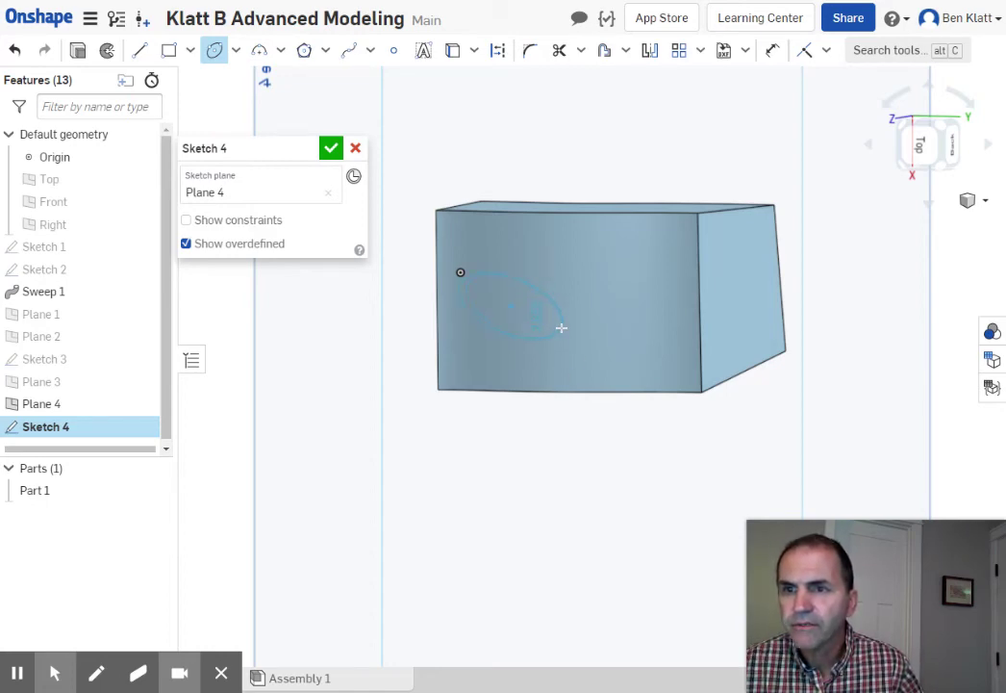
{"action": "left_click", "coordinate": [546, 329]}
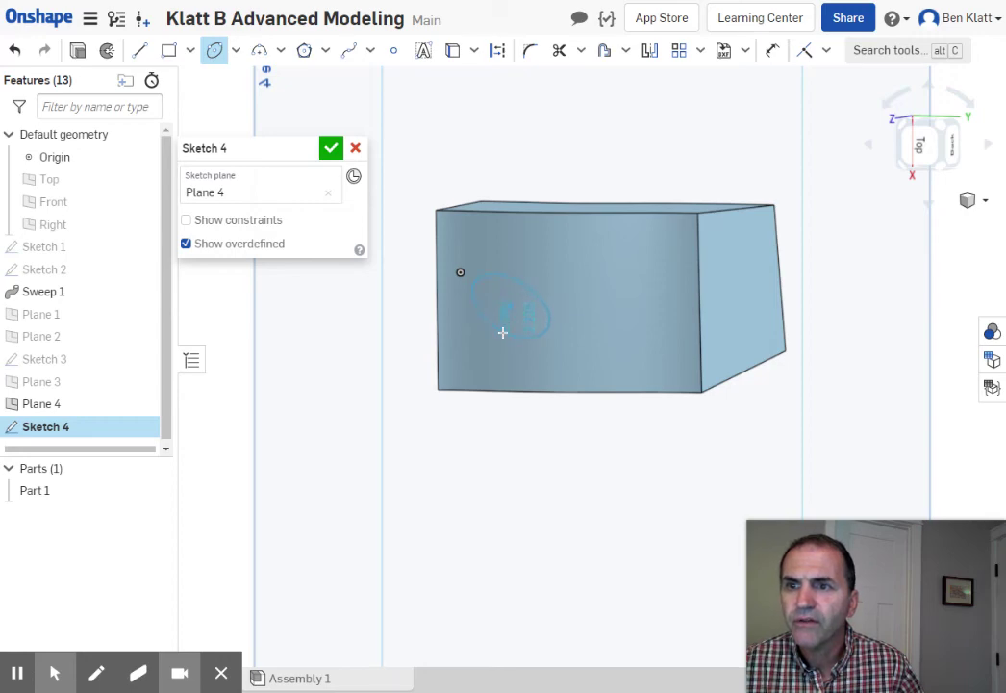
{"action": "left_click", "coordinate": [502, 332]}
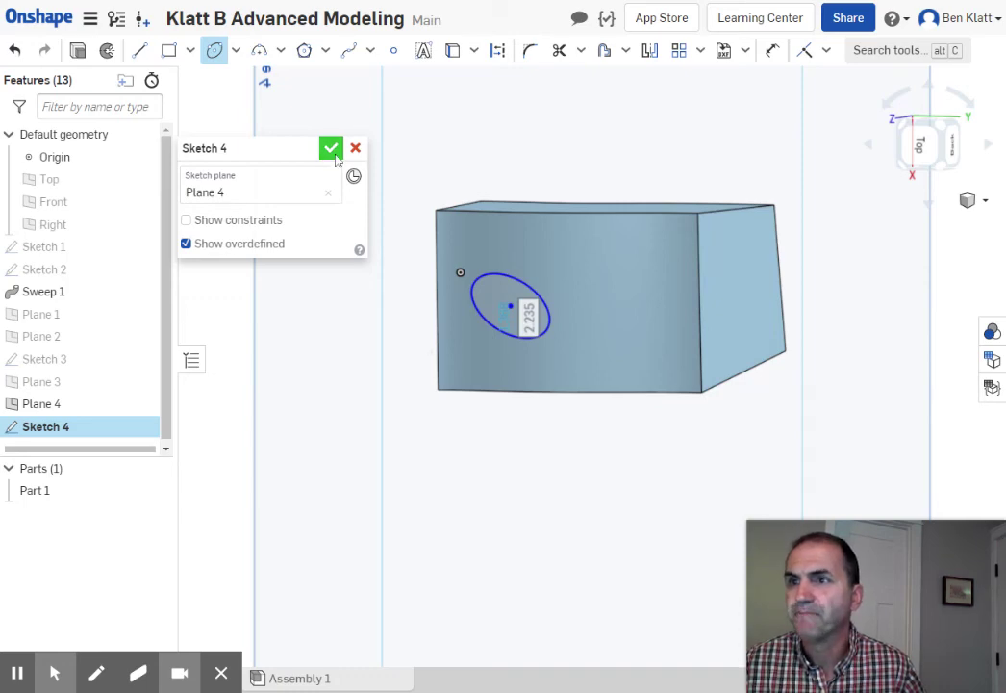
{"action": "left_click", "coordinate": [331, 149]}
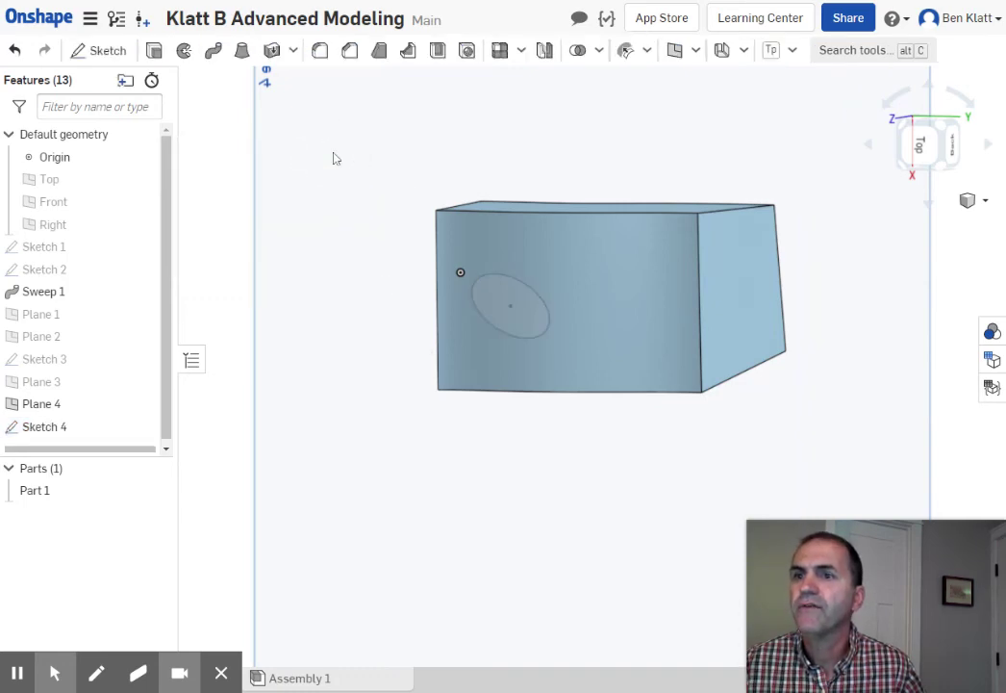
Extrude the ellipse sketch as an Add about 17.03 in deep, passing through the swept solid and far out the opposite side
{"action": "mouse_move", "coordinate": [532, 470]}
{"action": "right_mouse_down"}
{"action": "mouse_move", "coordinate": [545, 423]}
{"action": "mouse_move", "coordinate": [537, 407]}
{"action": "right_mouse_up"}
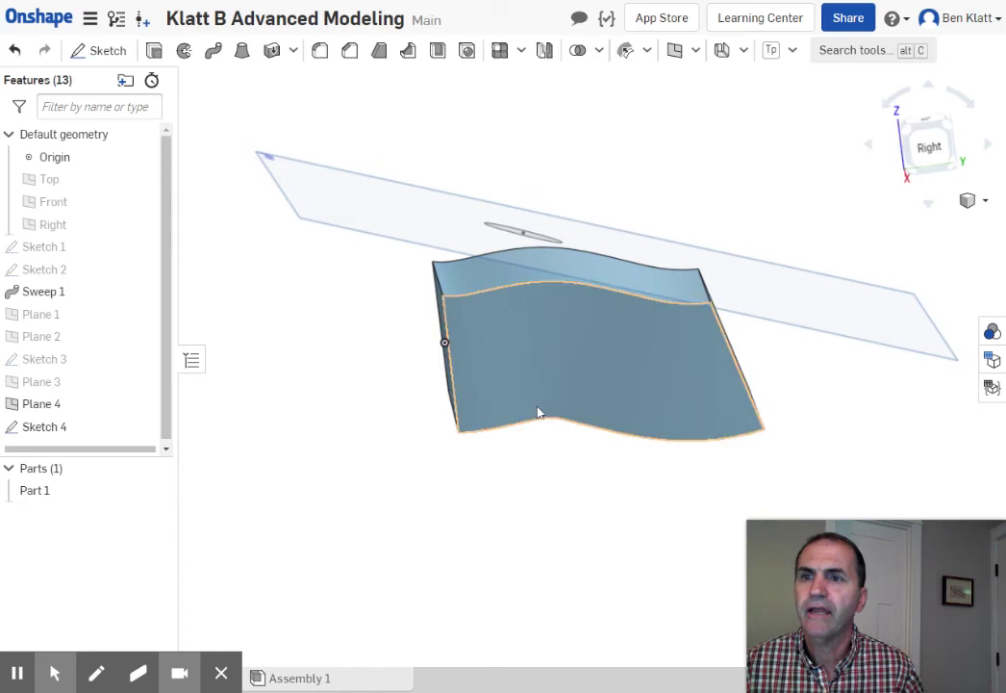
{"action": "left_click", "coordinate": [153, 51]}
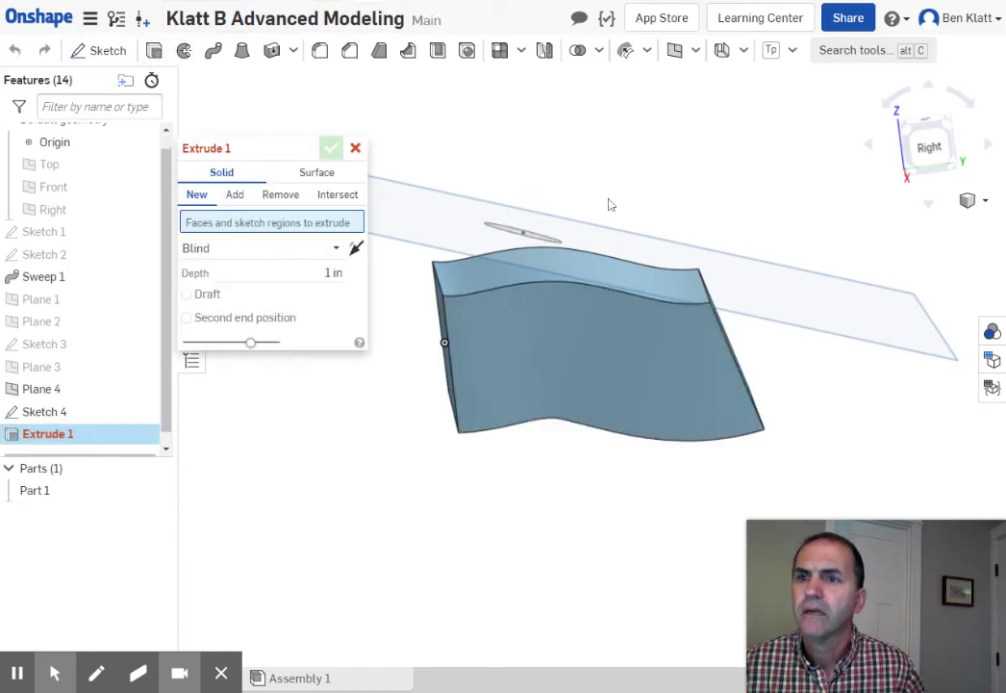
{"action": "left_click", "coordinate": [537, 243]}
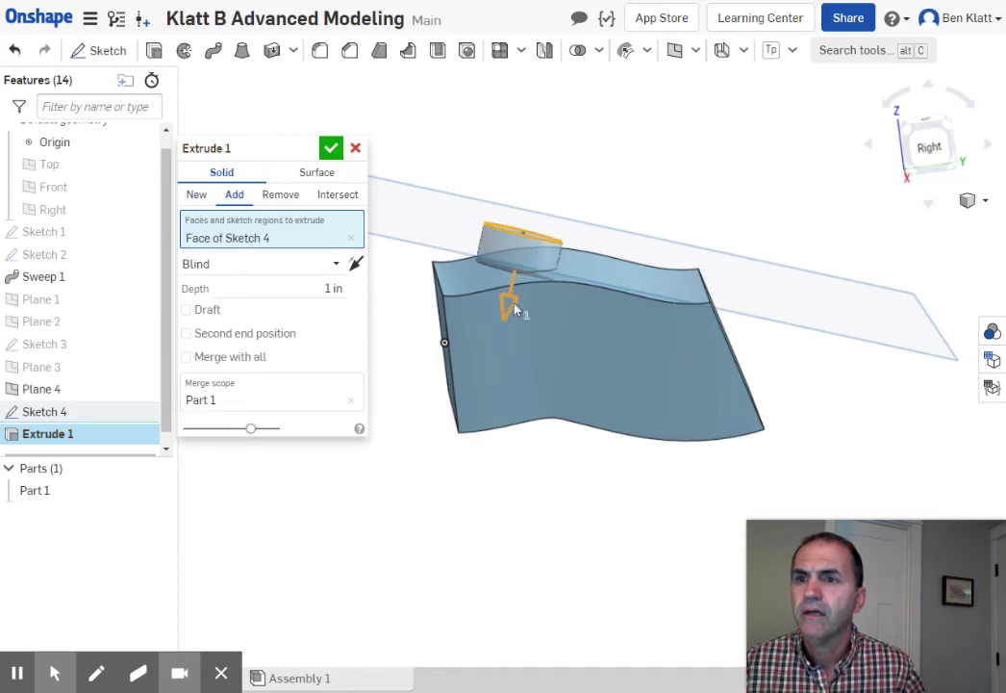
{"action": "left_click_drag", "start_coordinate": [515, 300], "coordinate": [433, 662]}
{"action": "middle_click_drag", "start_coordinate": [592, 525], "coordinate": [771, 106]}
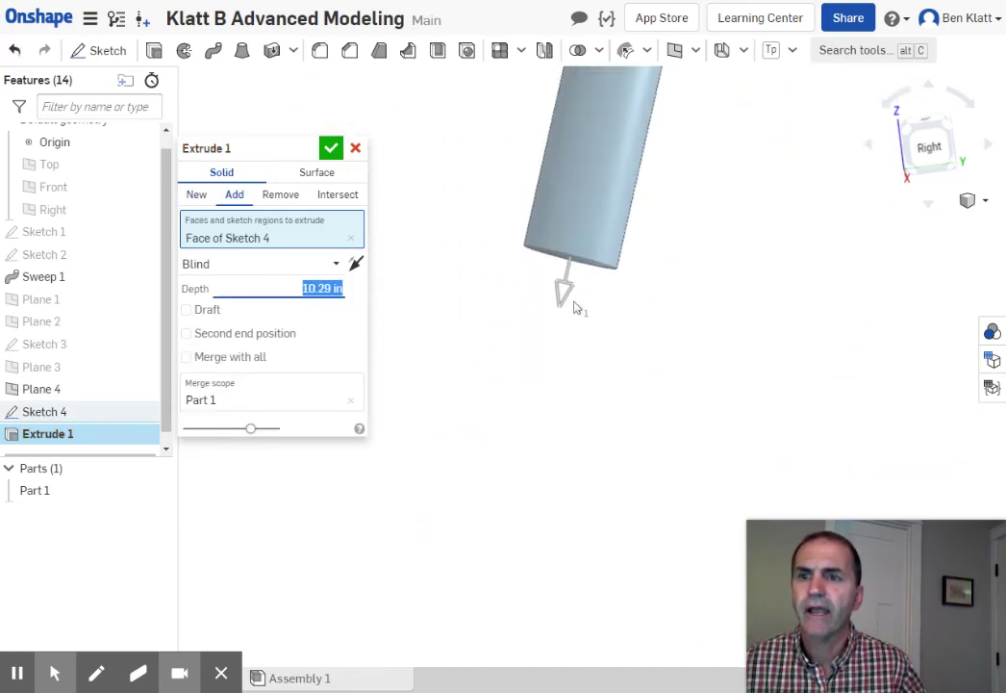
{"action": "left_click", "coordinate": [569, 286]}
{"action": "left_click_drag", "start_coordinate": [569, 286], "coordinate": [490, 582]}
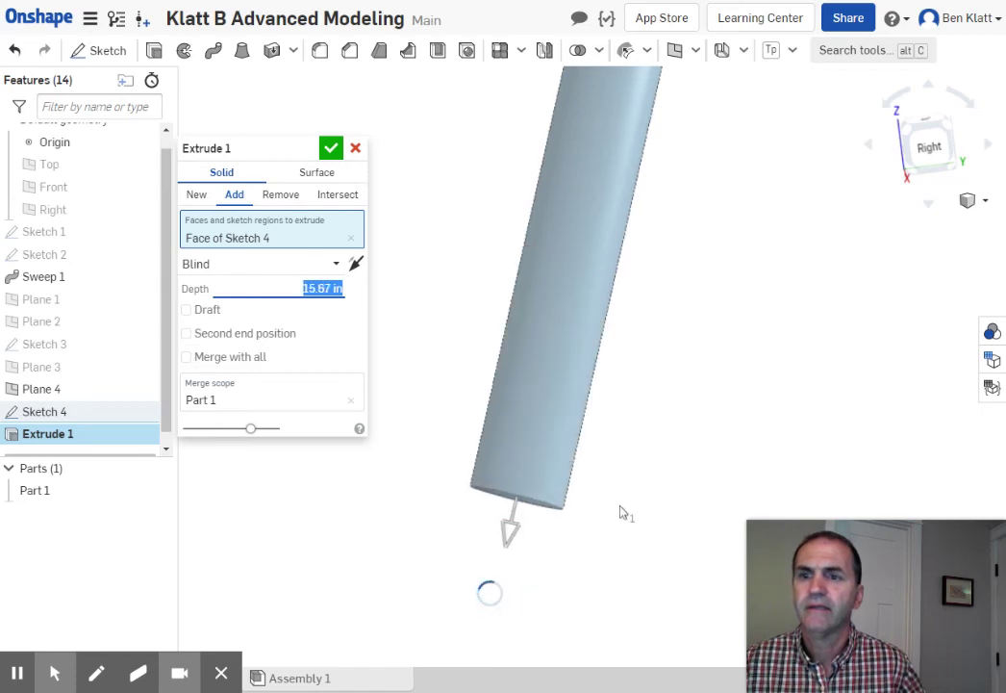
{"action": "scroll", "coordinate": [620, 507], "scroll_direction": "up", "scroll_amount": 3}
{"action": "scroll", "coordinate": [621, 512], "scroll_direction": "down", "scroll_amount": 4}
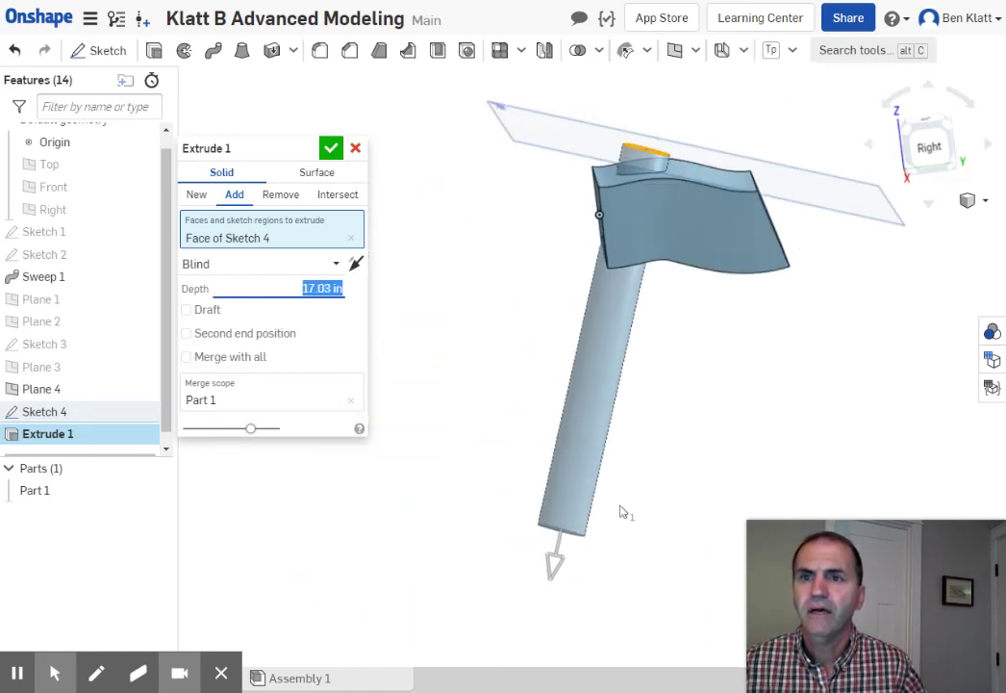
Apply a 2° draft to the ellipse extrusion so it widens away from the sketch plane, and accept the feature
{"action": "left_click", "coordinate": [187, 309]}
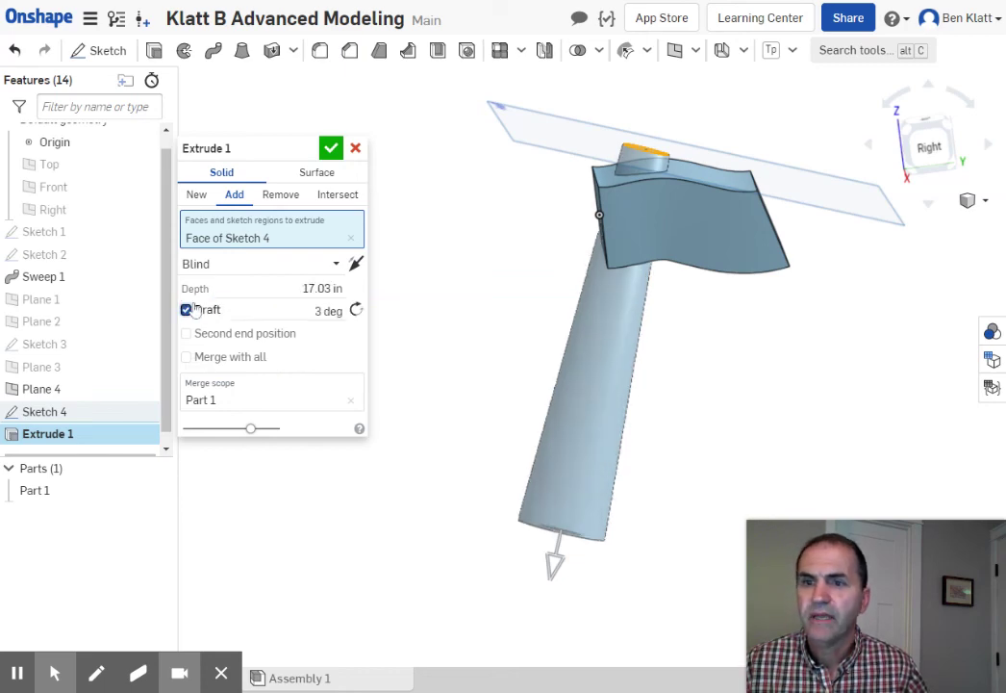
{"action": "left_click", "coordinate": [330, 311]}
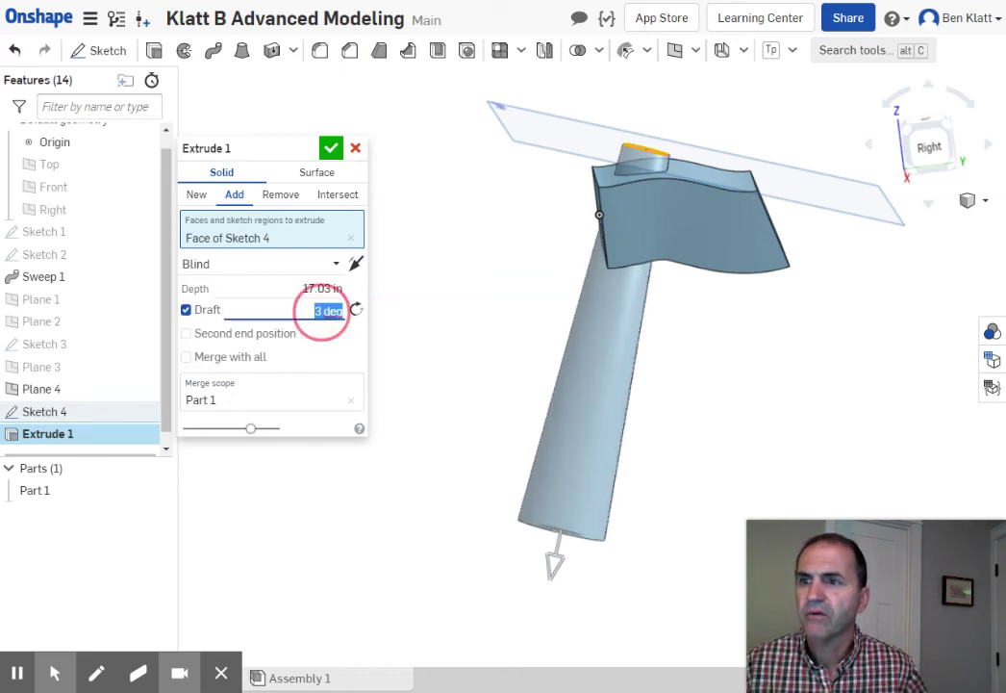
{"action": "type", "text": "2"}
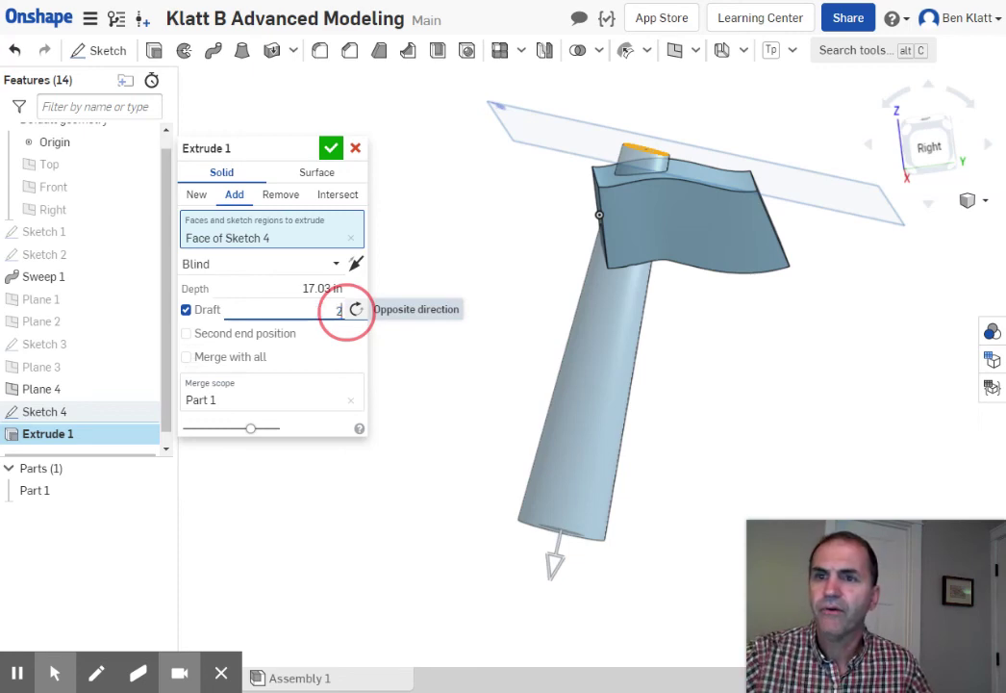
{"action": "key", "text": "Return"}
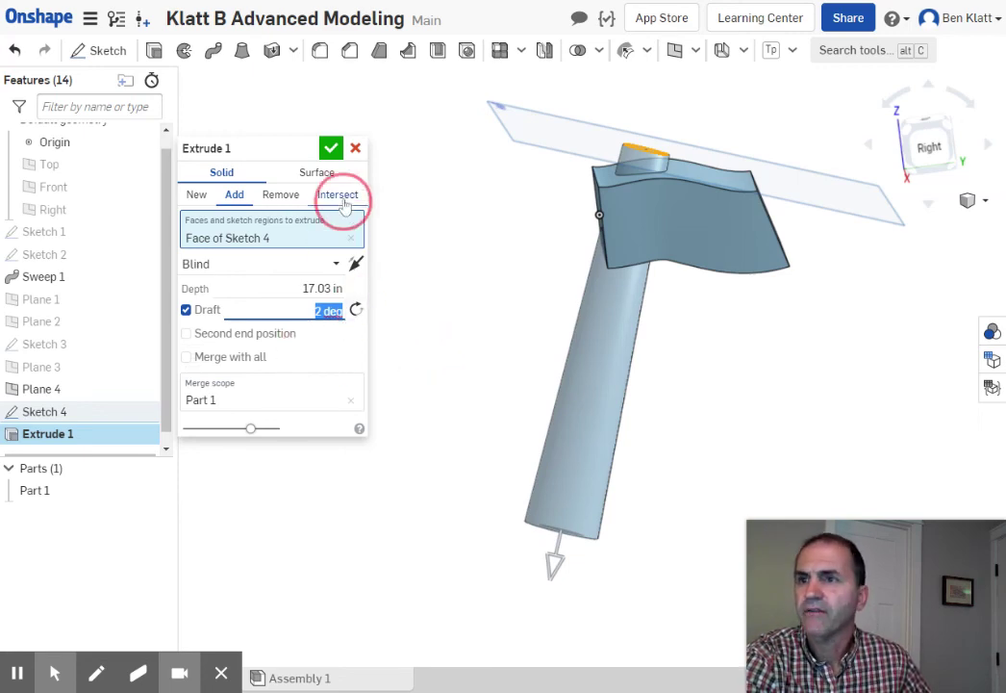
{"action": "left_click", "coordinate": [331, 148]}
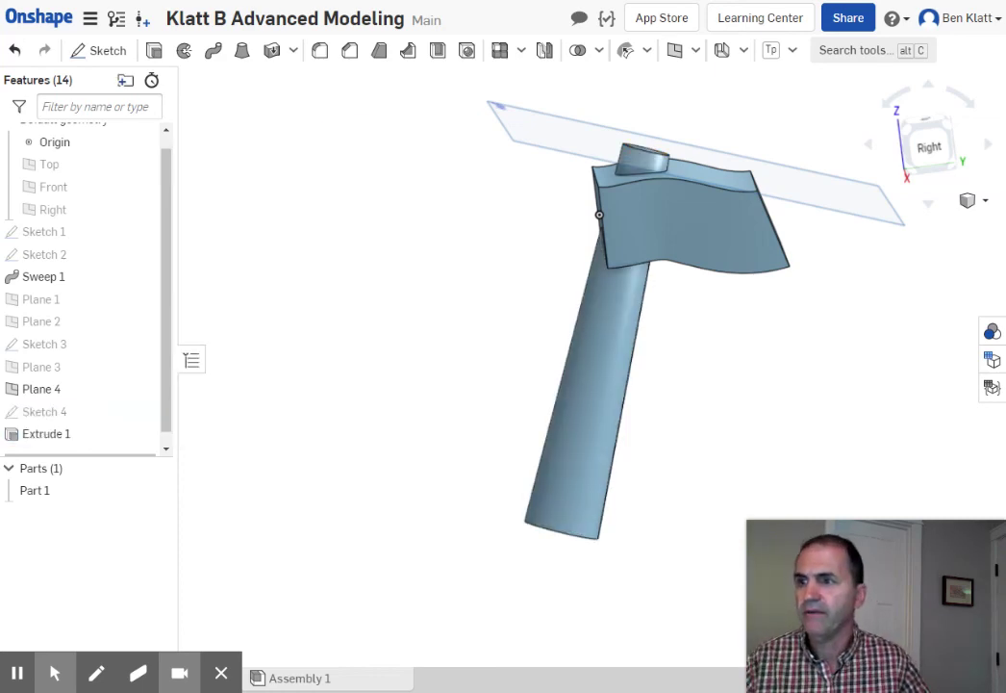
Edit the ellipse sketch, moving the ellipse toward the middle of the solid's wavy face and shrinking it slightly, and accept the sketch
{"action": "double_click", "coordinate": [48, 412]}
{"action": "right_click_drag", "start_coordinate": [649, 347], "coordinate": [633, 400]}
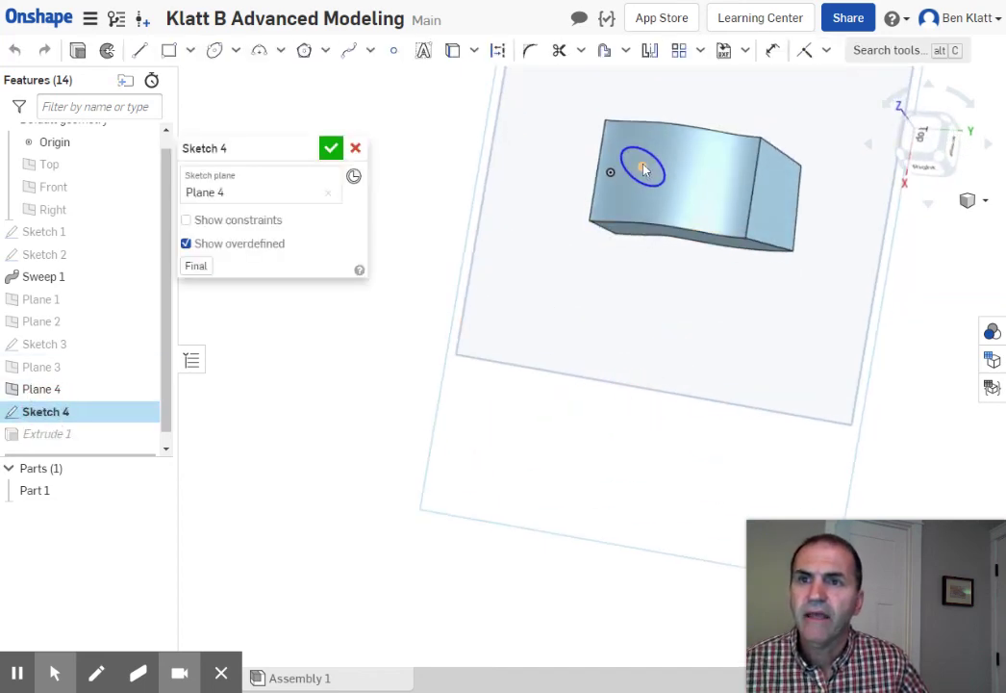
{"action": "left_click_drag", "start_coordinate": [644, 170], "coordinate": [685, 180]}
{"action": "scroll", "coordinate": [685, 197], "scroll_direction": "up", "scroll_amount": 5}
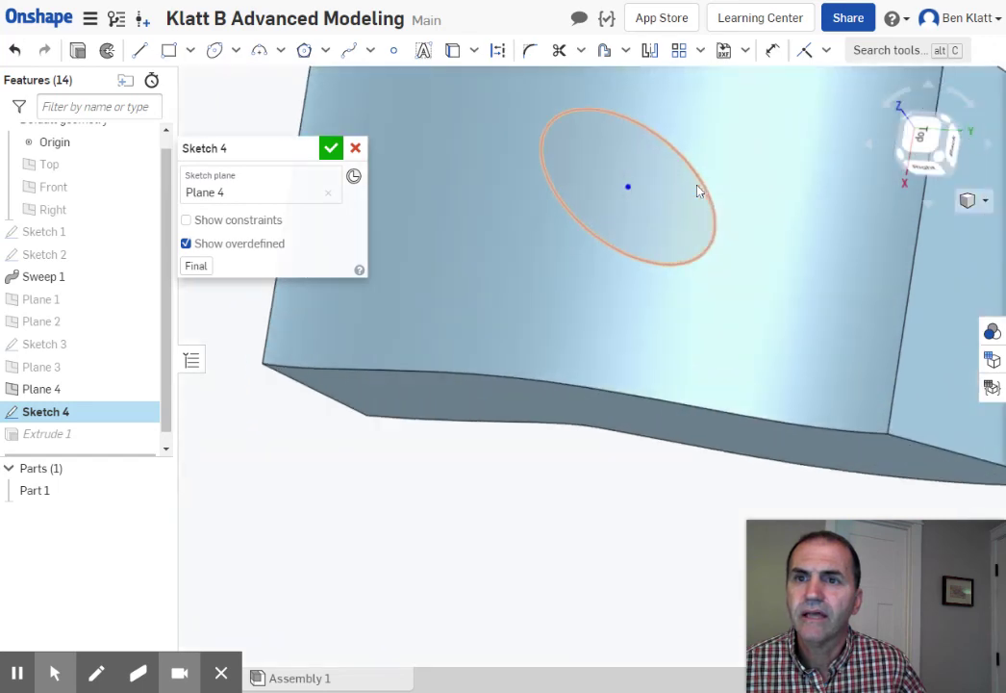
{"action": "left_click_drag", "start_coordinate": [710, 256], "coordinate": [693, 229]}
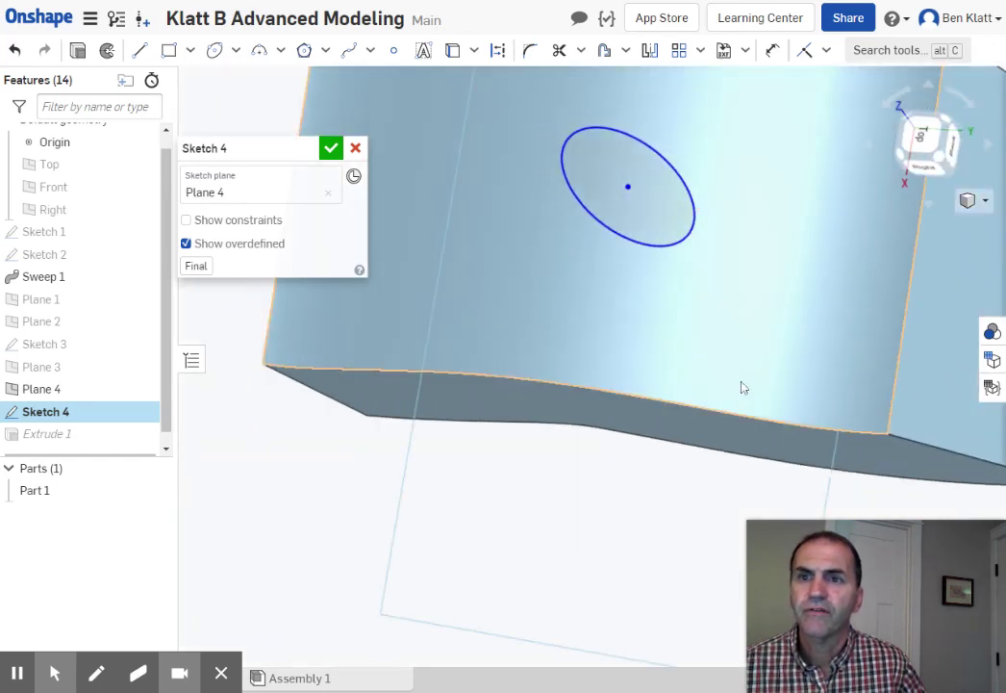
{"action": "scroll", "coordinate": [664, 373], "scroll_direction": "down", "scroll_amount": 5}
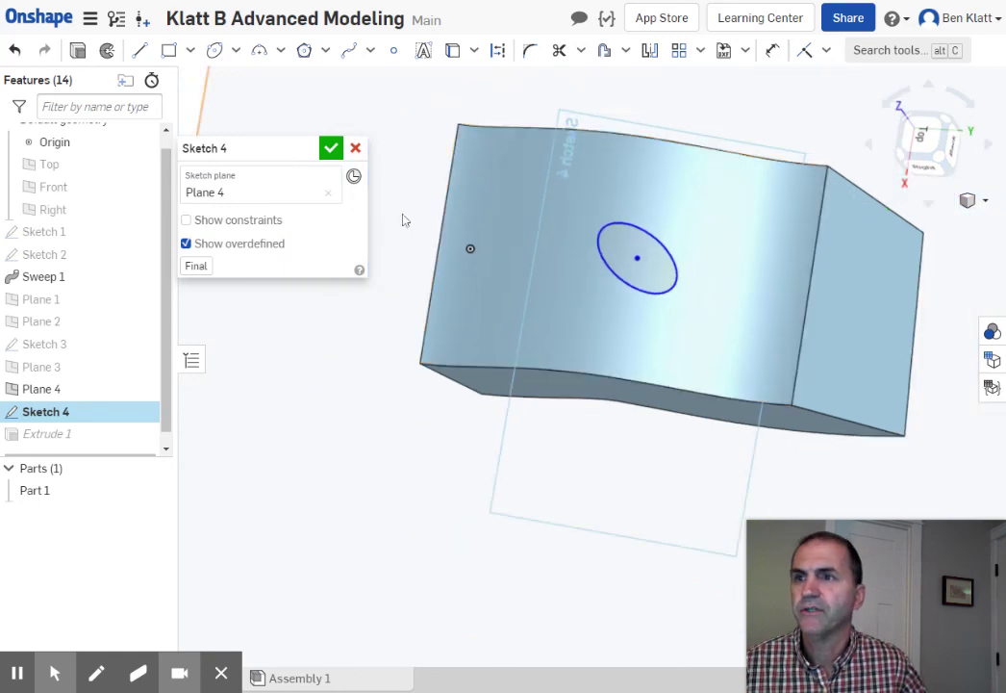
{"action": "left_click", "coordinate": [332, 151]}
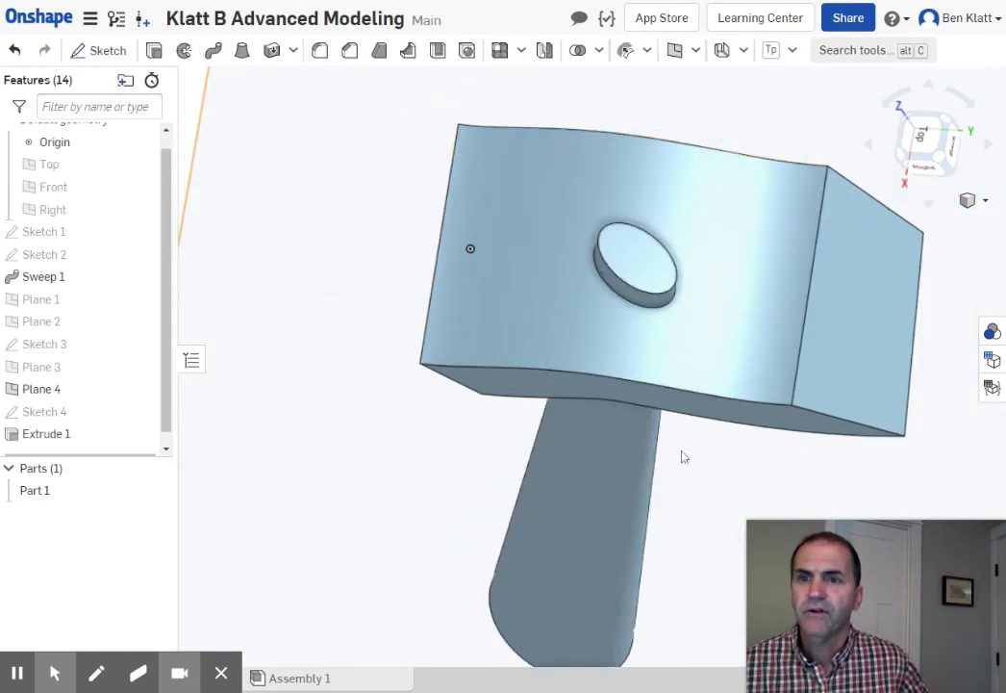
Examine the finished hammer-like solid and its tapered handle from several angles
{"action": "mouse_move", "coordinate": [680, 456]}
{"action": "right_mouse_down"}
{"action": "mouse_move", "coordinate": [680, 364]}
{"action": "mouse_move", "coordinate": [523, 439]}
{"action": "mouse_move", "coordinate": [591, 367]}
{"action": "mouse_move", "coordinate": [577, 379]}
{"action": "mouse_move", "coordinate": [530, 364]}
{"action": "mouse_move", "coordinate": [554, 365]}
{"action": "right_mouse_up"}
{"action": "scroll", "coordinate": [555, 364], "scroll_direction": "down", "scroll_amount": 3}
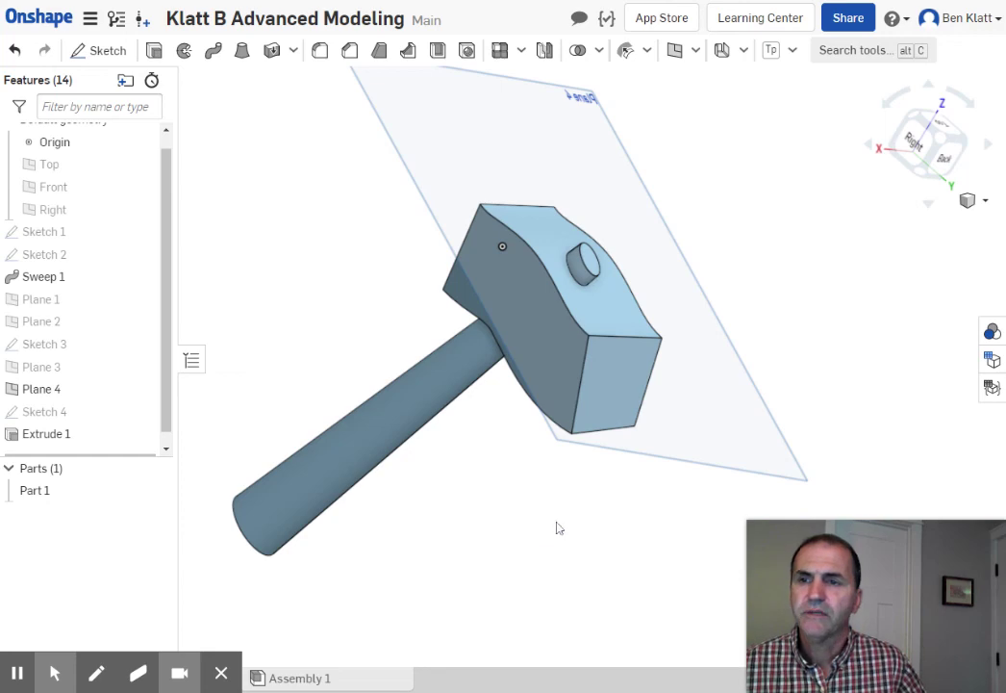
{"action": "right_click_drag", "start_coordinate": [487, 515], "coordinate": [597, 261]}
{"action": "left_click", "coordinate": [597, 261]}
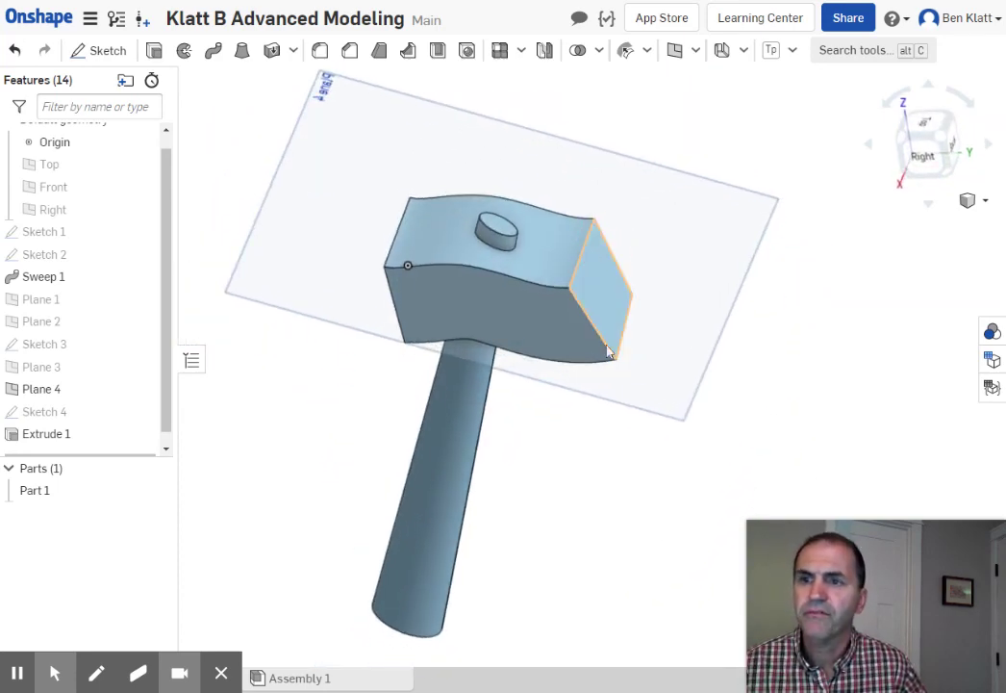
{"action": "left_click", "coordinate": [556, 541]}
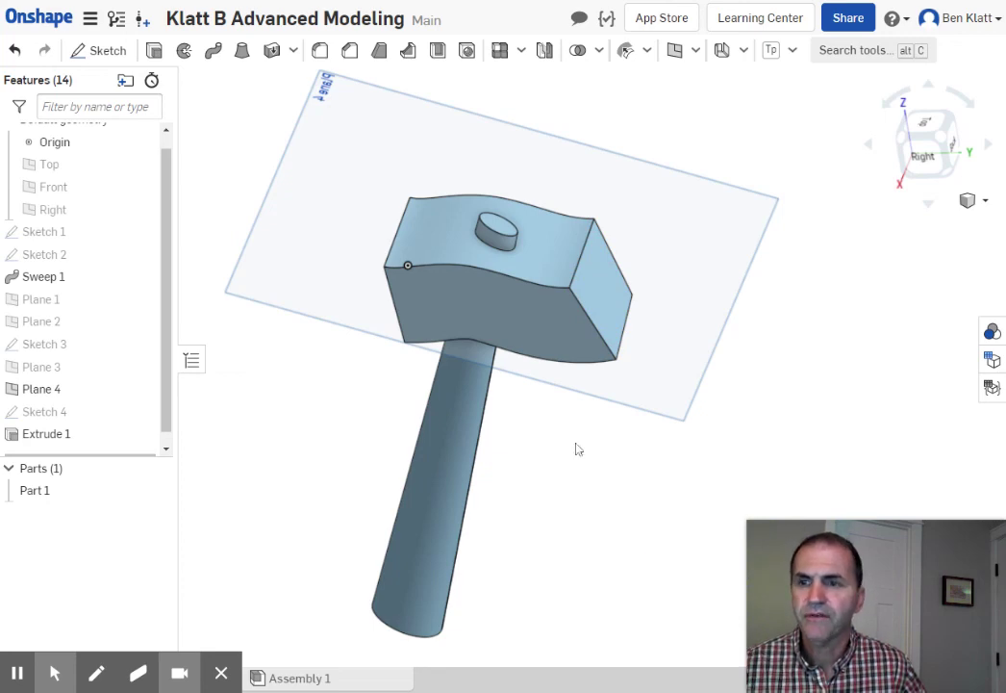
{"action": "right_click_drag", "start_coordinate": [582, 445], "coordinate": [634, 431]}
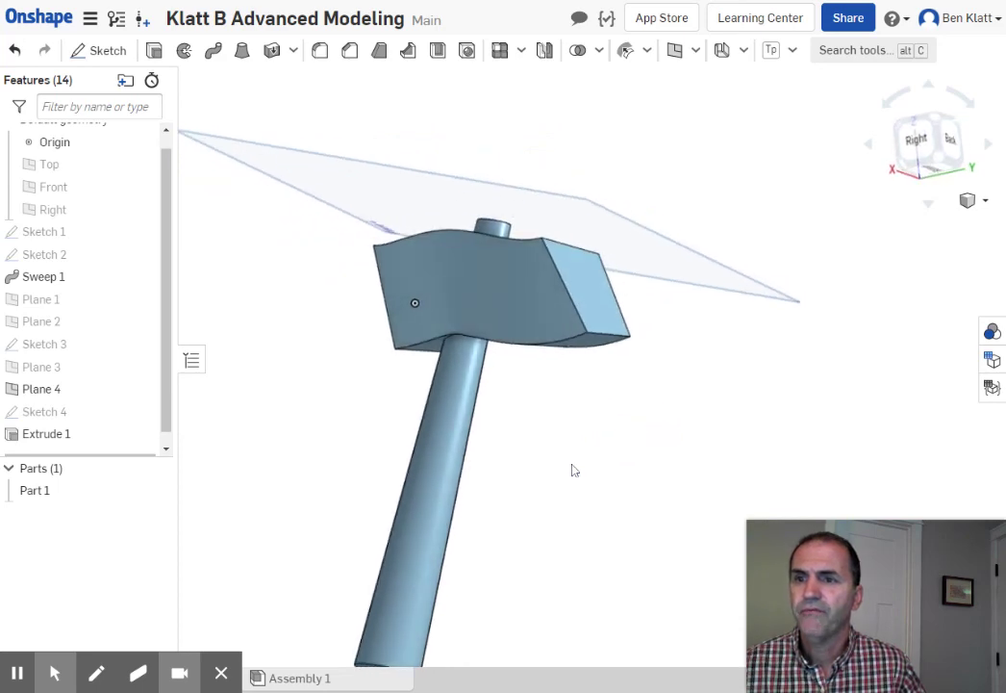
{"action": "middle_click_drag", "start_coordinate": [577, 453], "coordinate": [619, 367]}
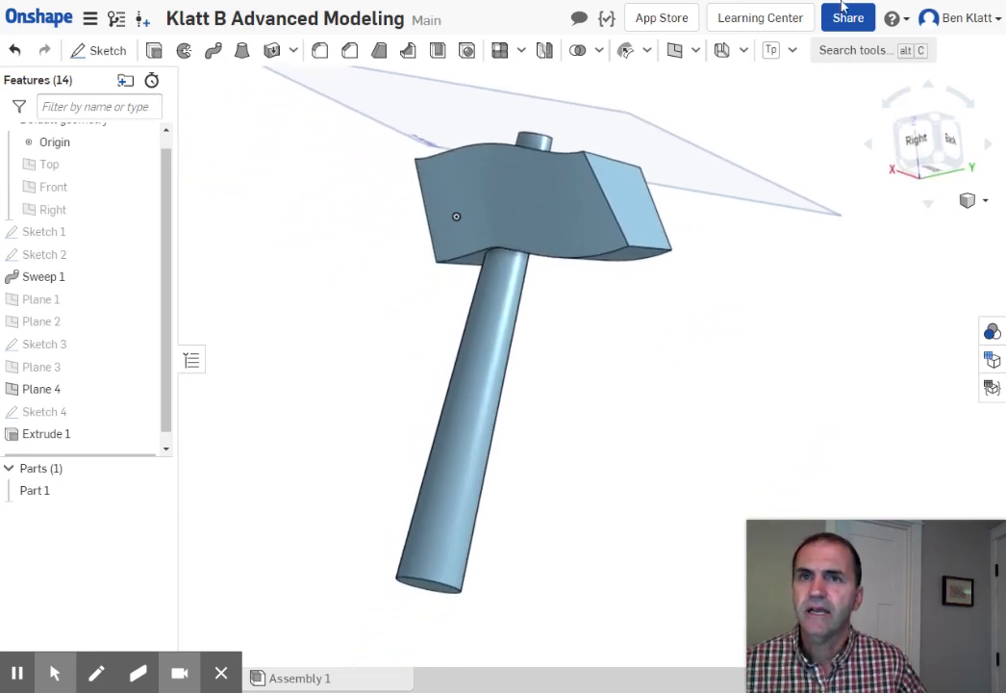